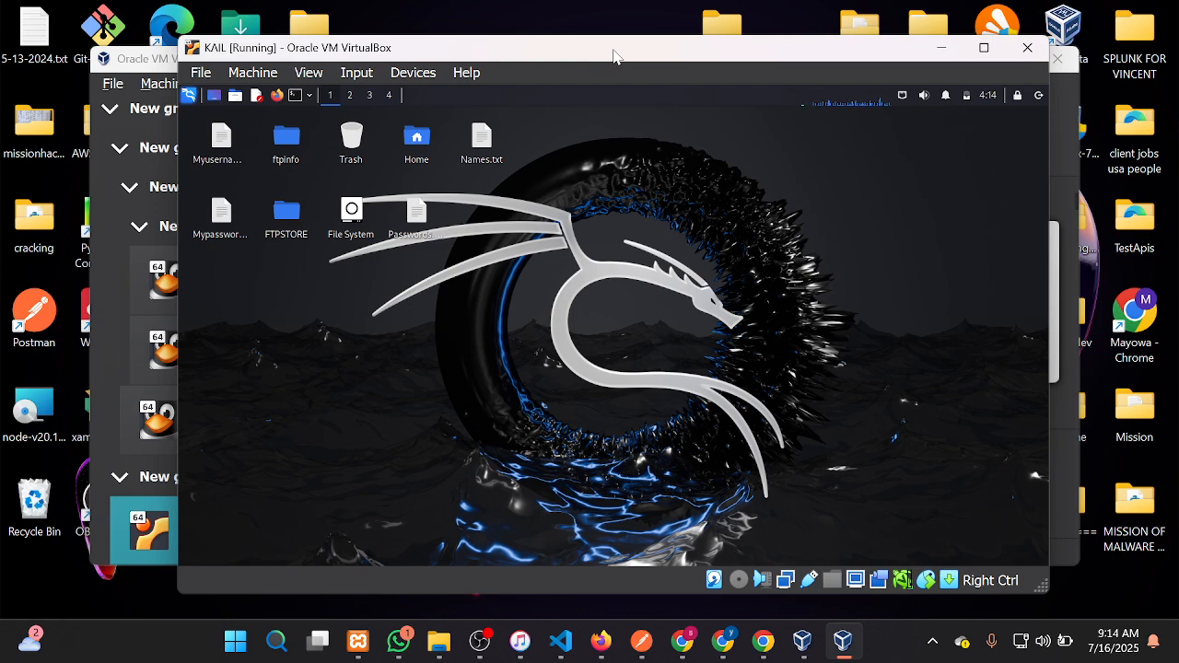
- Move the KAIL machine window and the VirtualBox Manager window down to uncover the desktop
drag(615, 56, 580, 226)
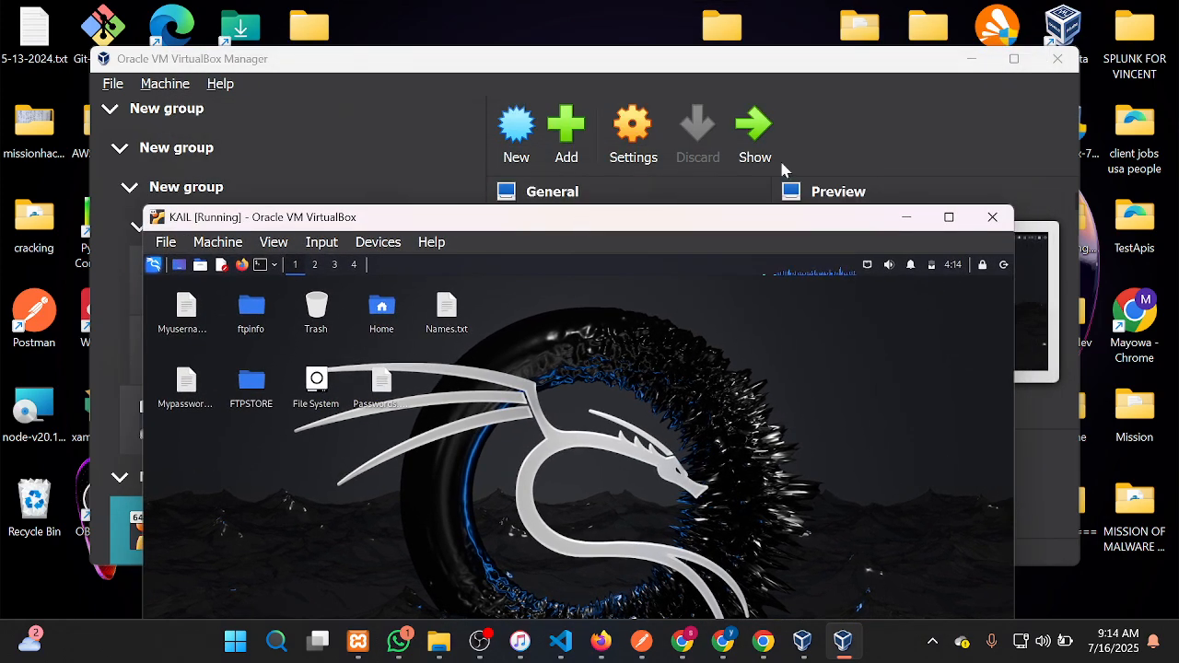
click(870, 67)
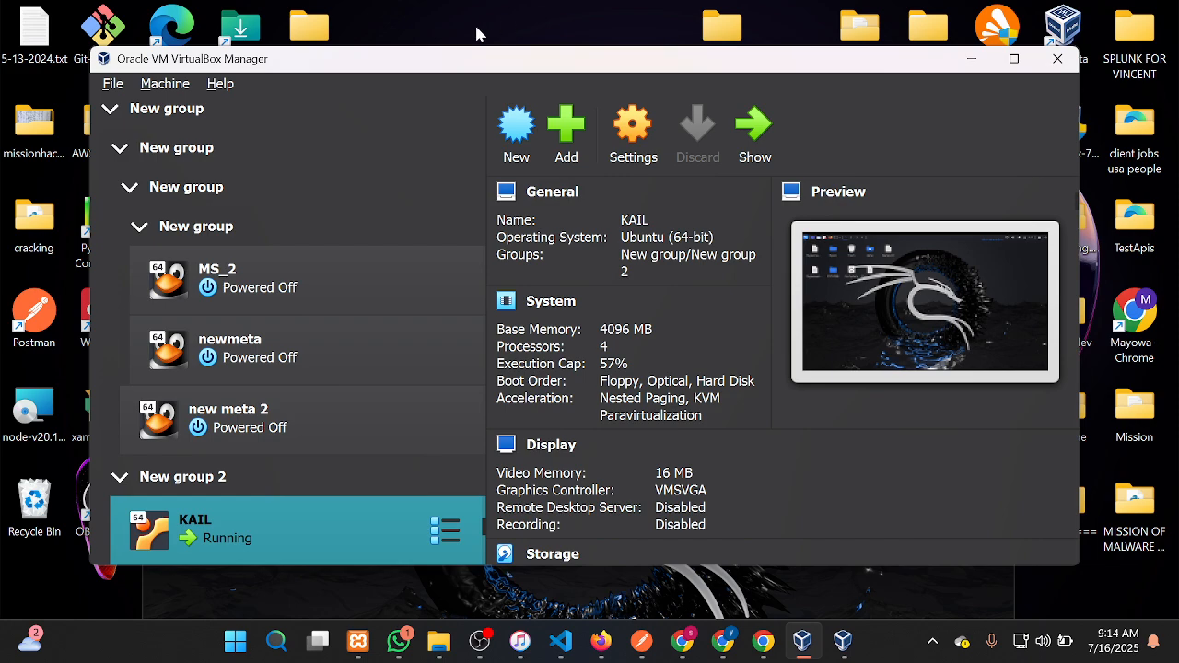
drag(668, 72, 632, 331)
click(702, 219)
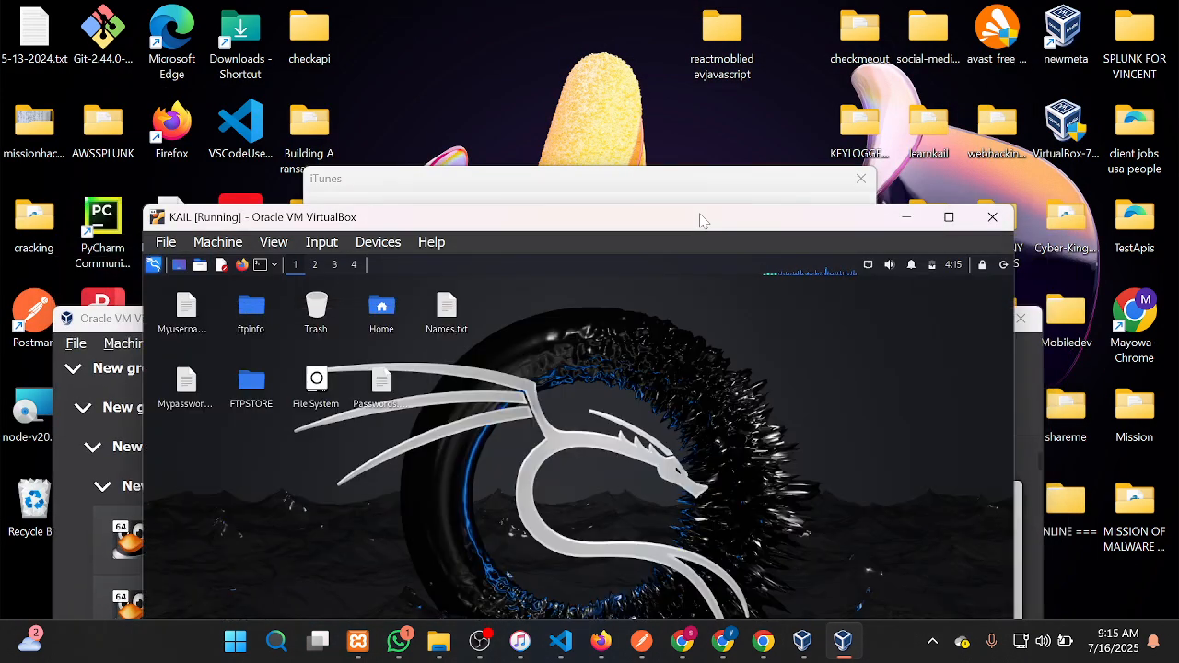
- Create a new folder named movetokail on the Windows desktop
click(580, 62)
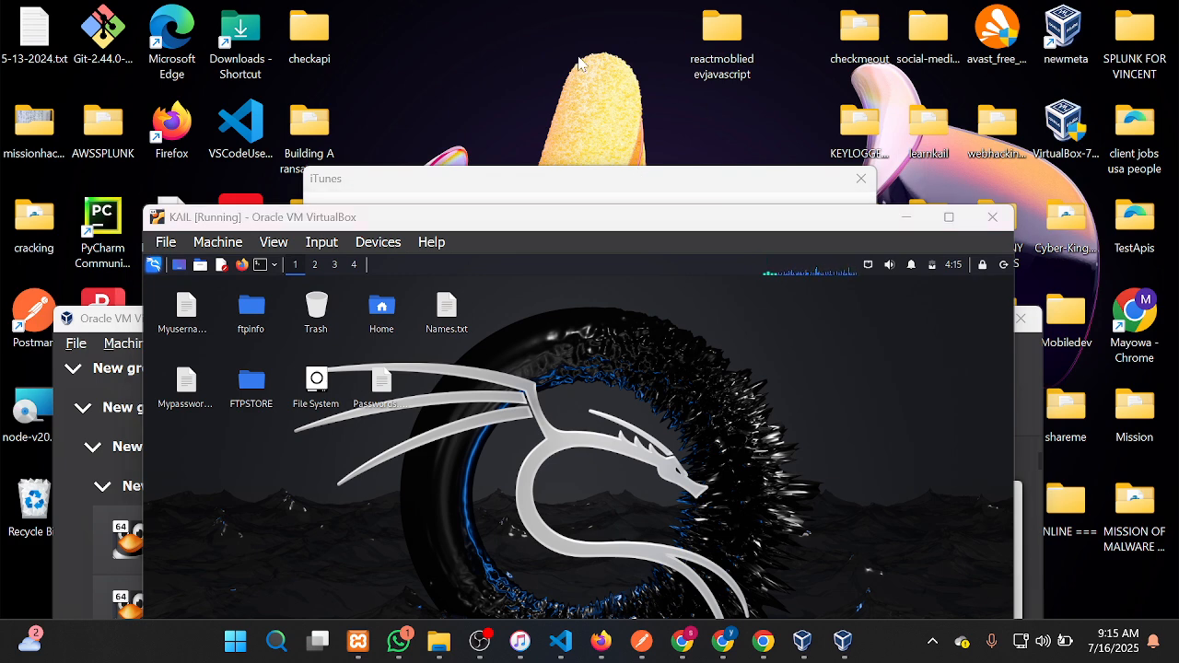
right_click(577, 62)
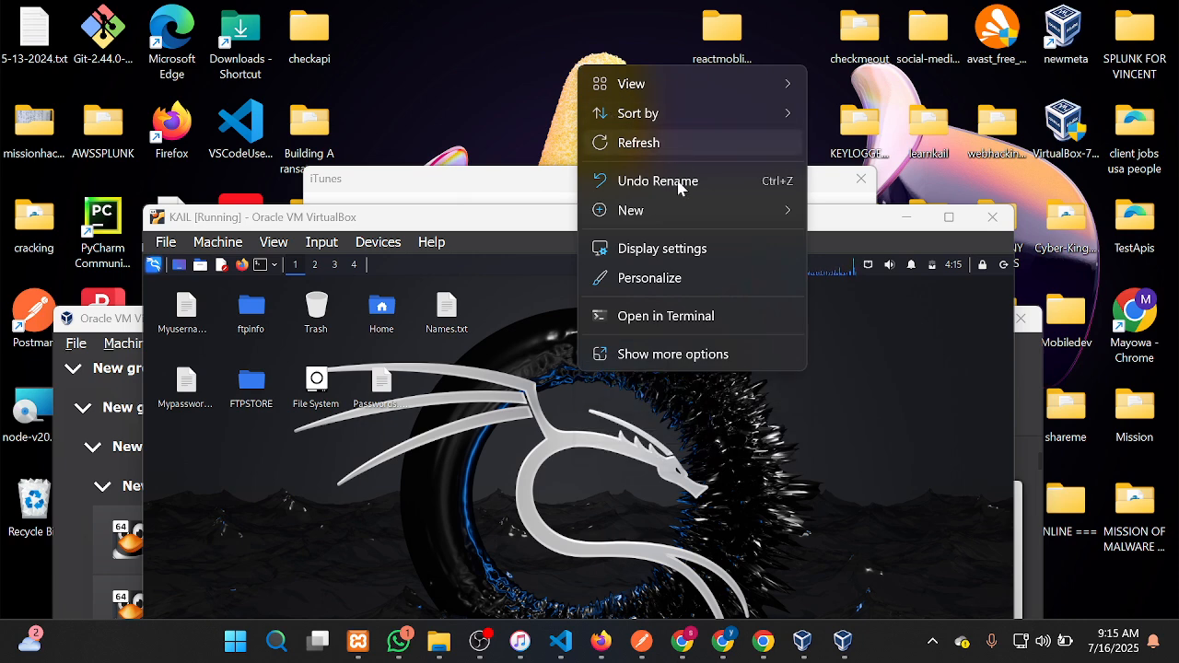
mouse_move(667, 210)
click(852, 218)
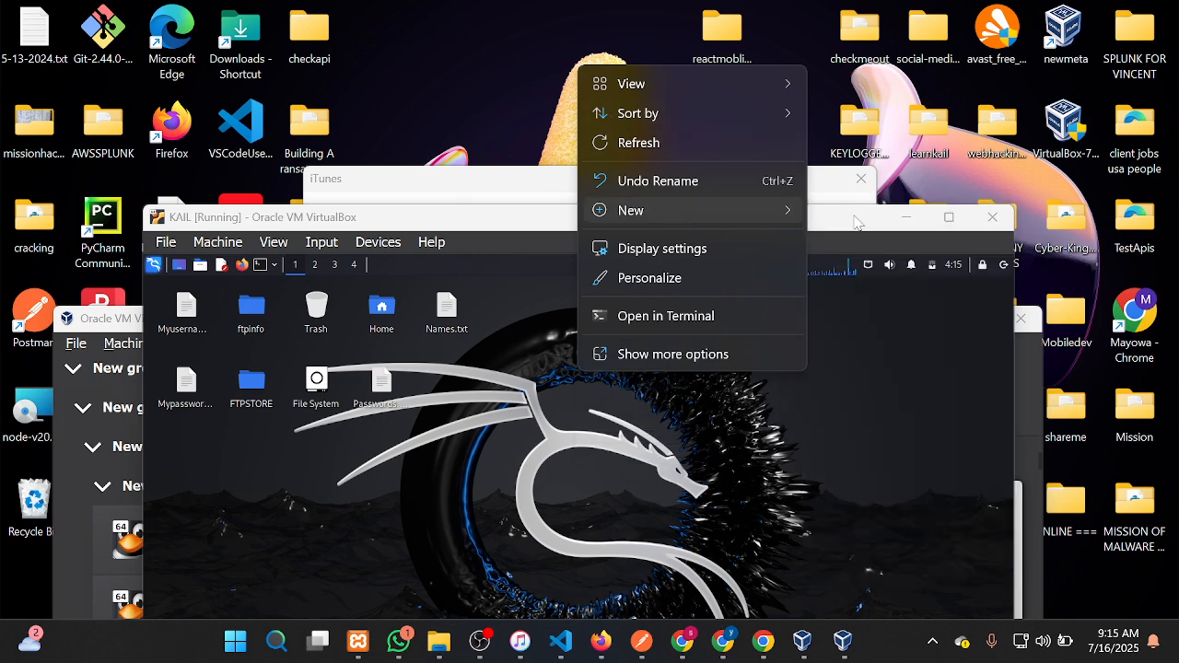
key(BackSpace)
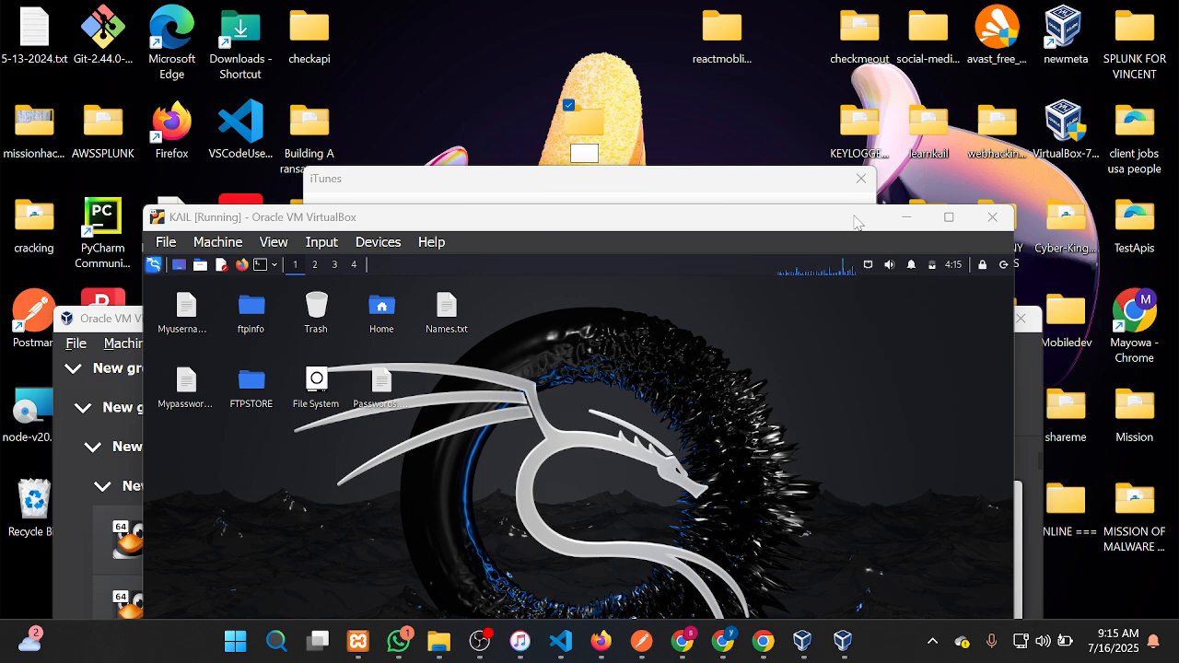
text(moveto)
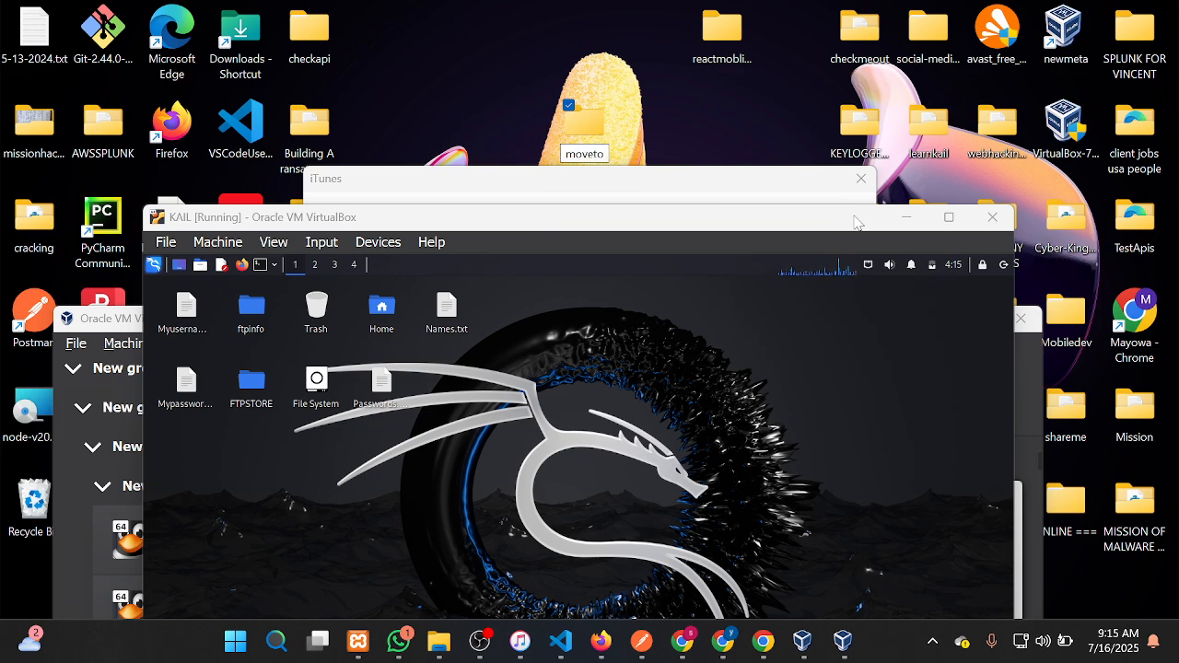
text(kail)
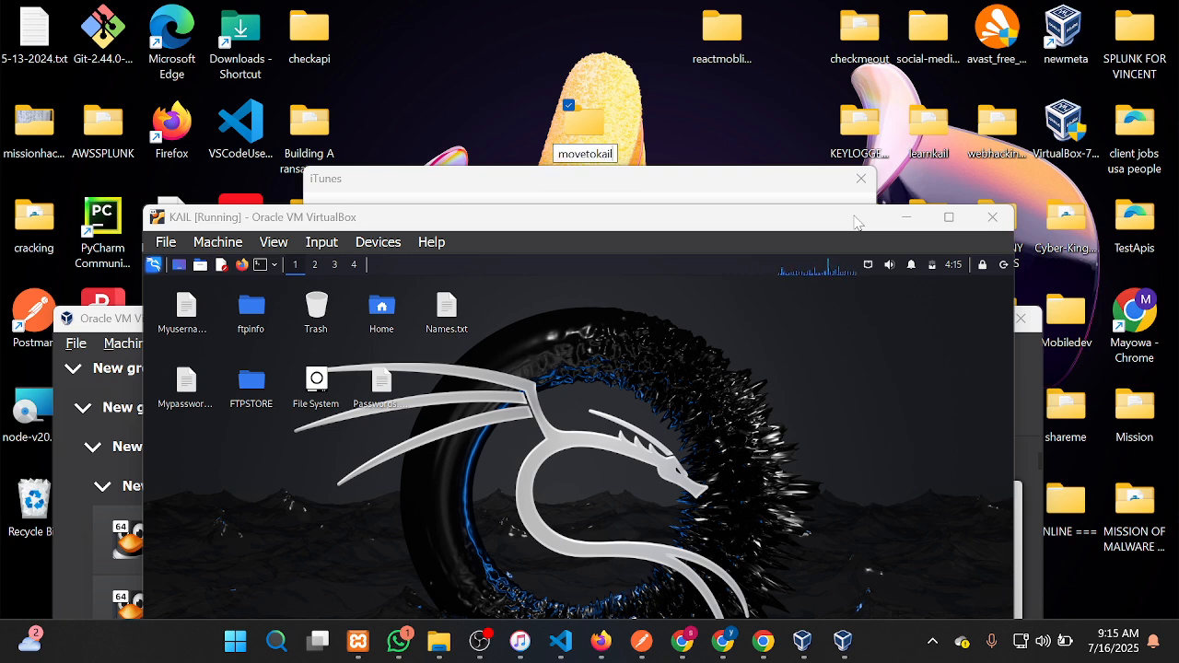
key(Return)
- Open the movetokail folder and create a subfolder named insidefolder in it
key(Return)
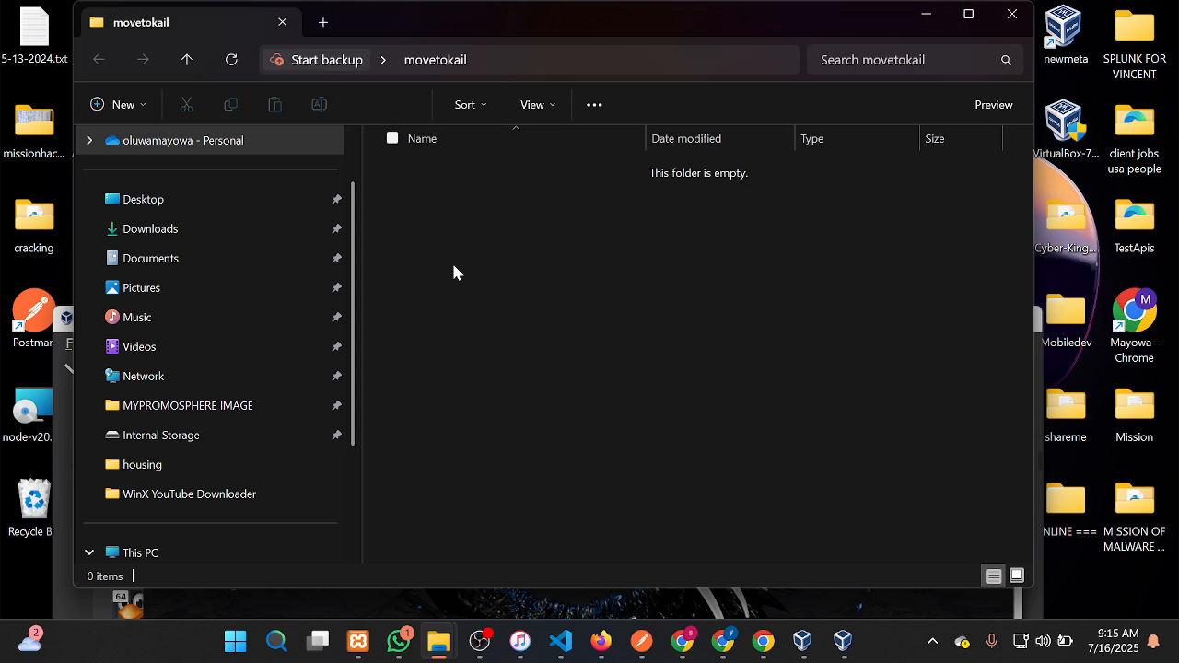
right_click(453, 272)
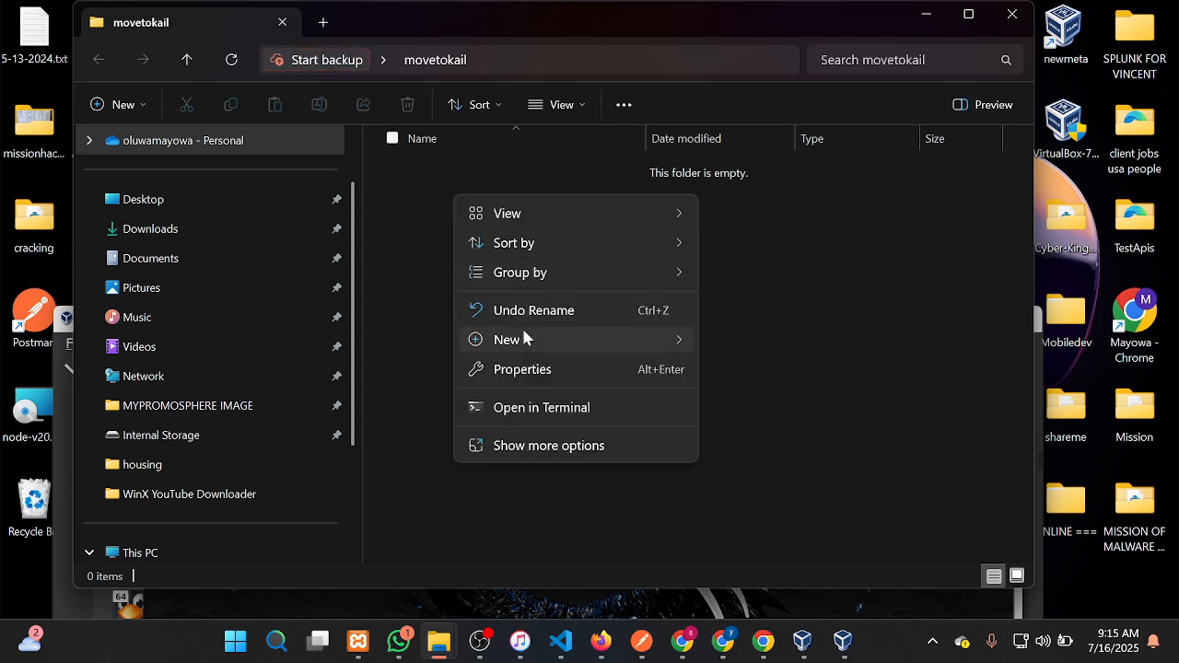
mouse_move(524, 338)
click(746, 18)
key(BackSpace)
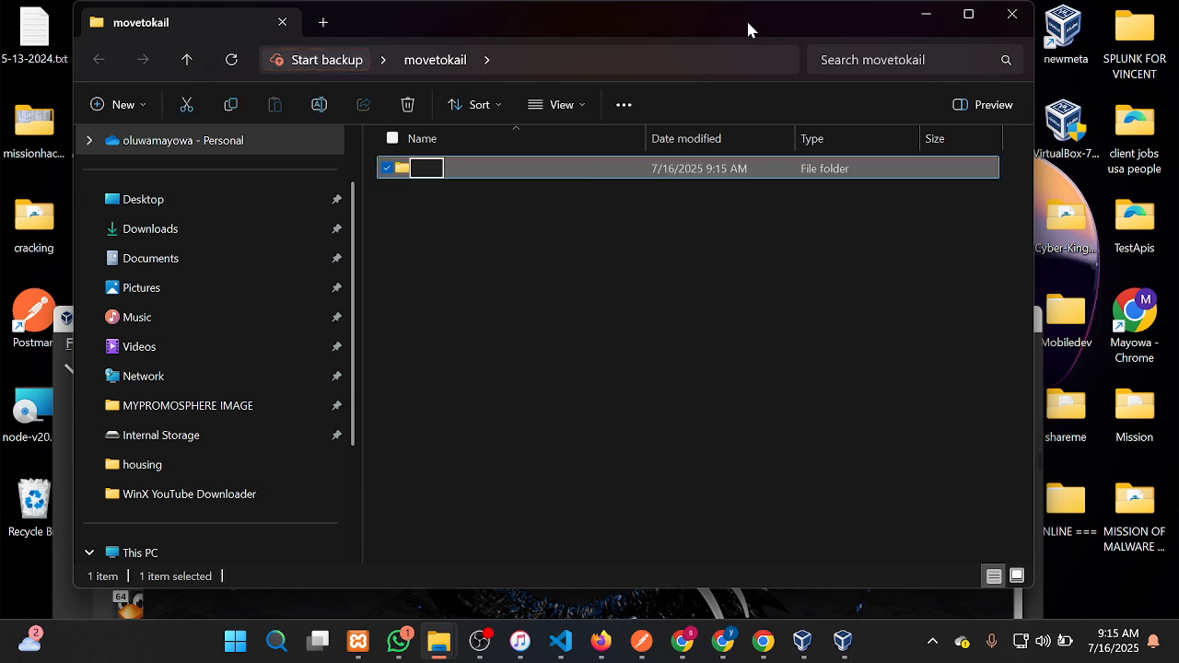
text(inside)
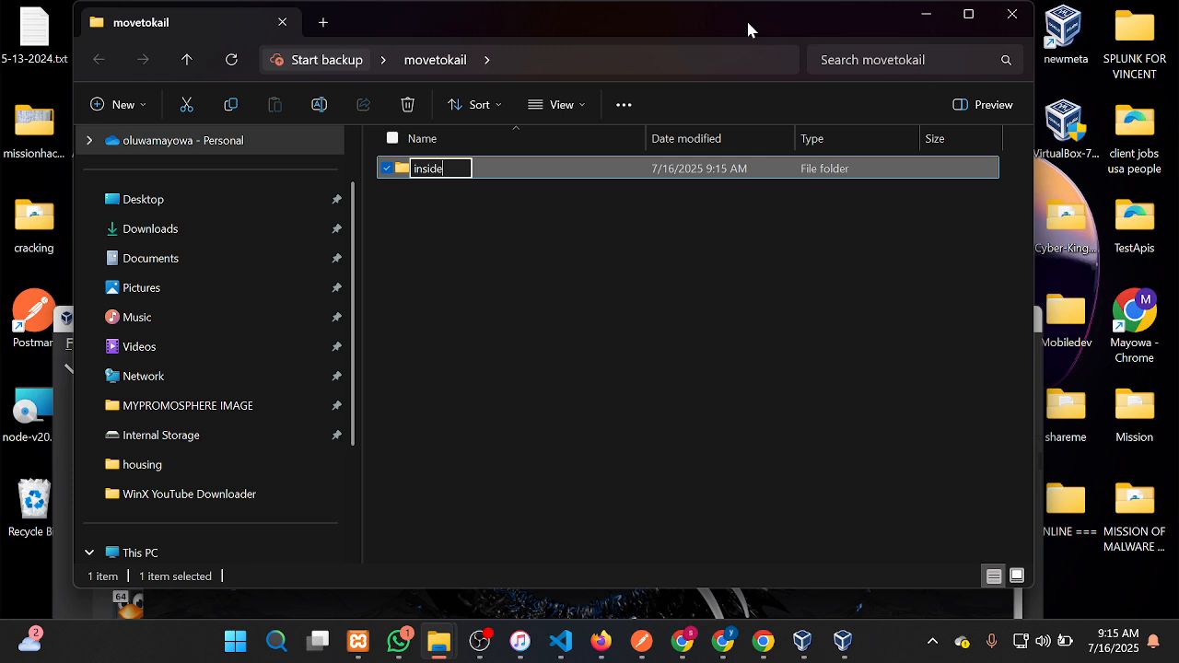
text(folder)
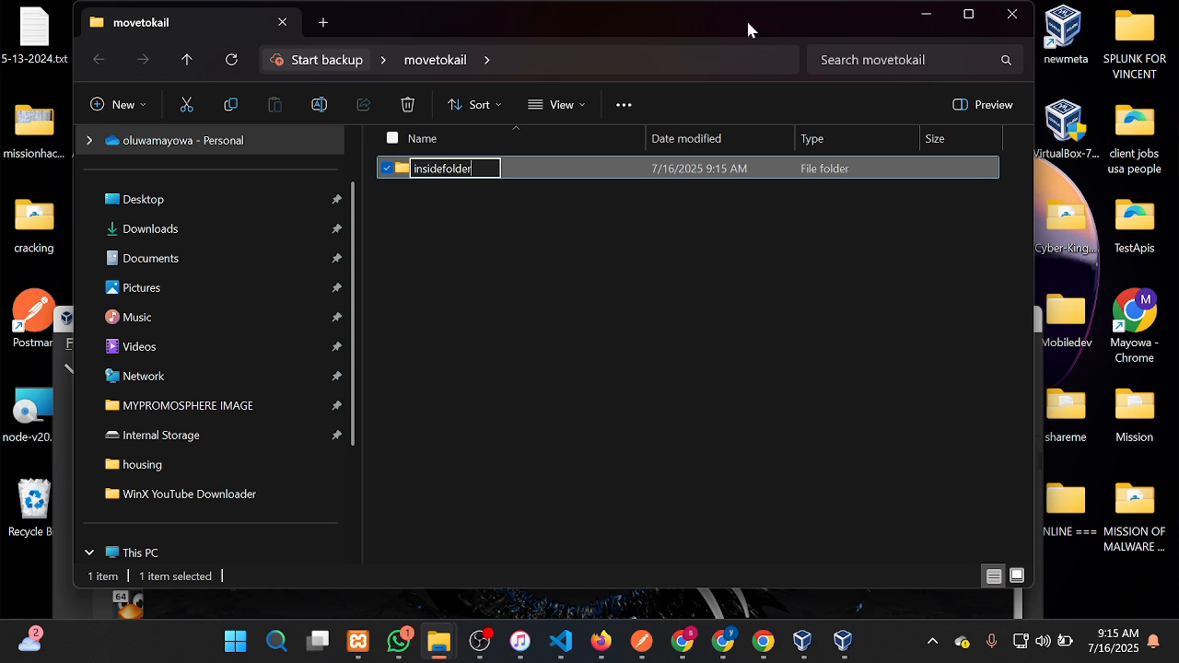
key(Return)
click(526, 325)
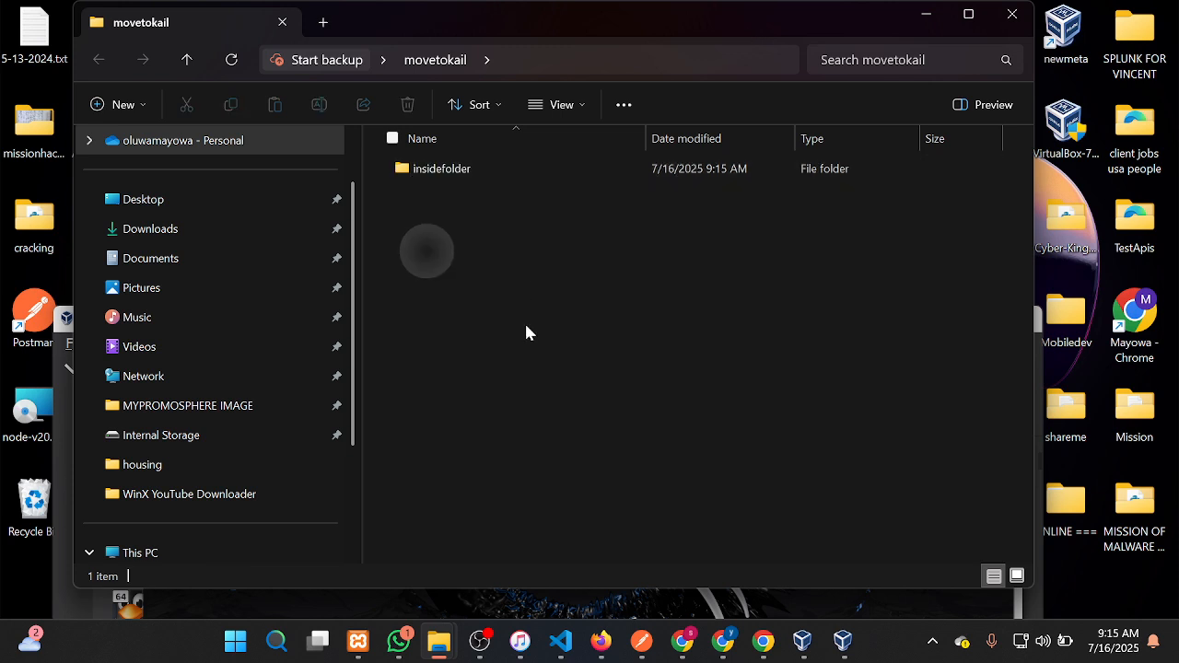
- Create a text document named watchme.txt in the movetokail folder and minimize the folder window
right_click(422, 188)
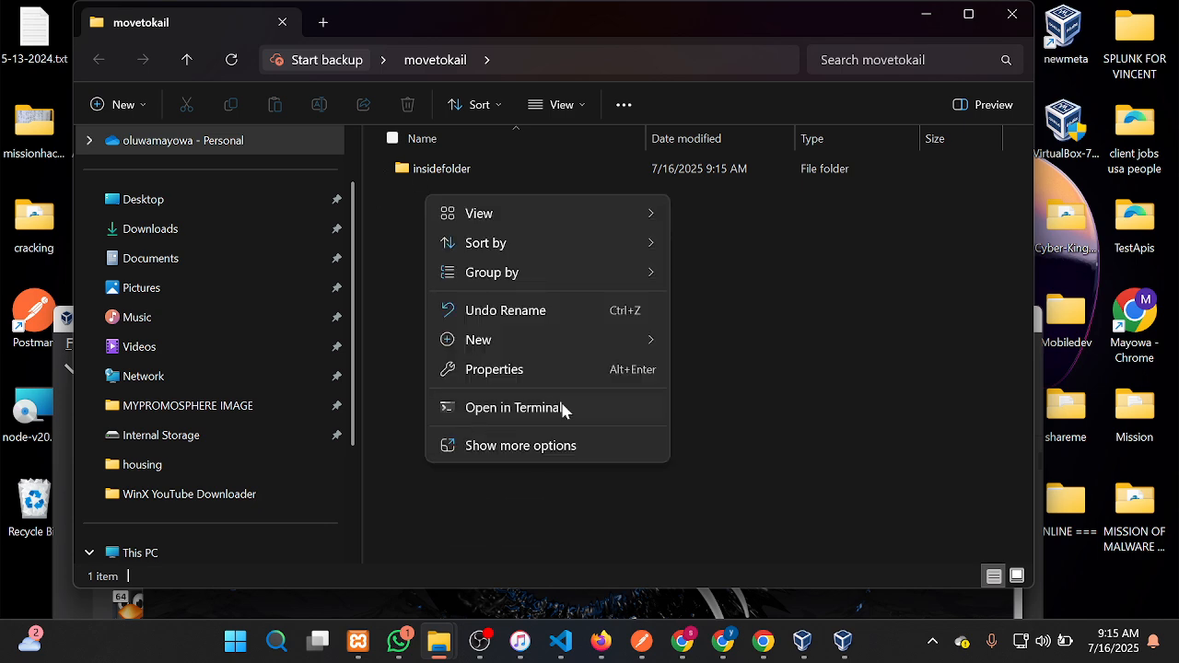
mouse_move(564, 344)
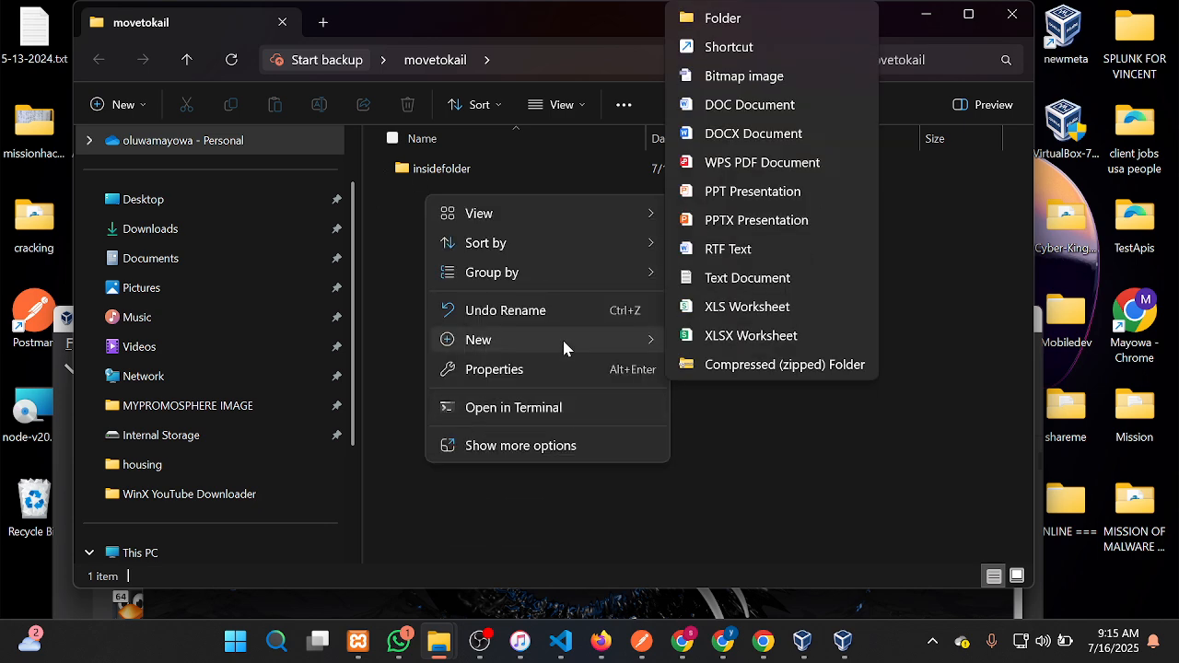
click(748, 277)
text(wa)
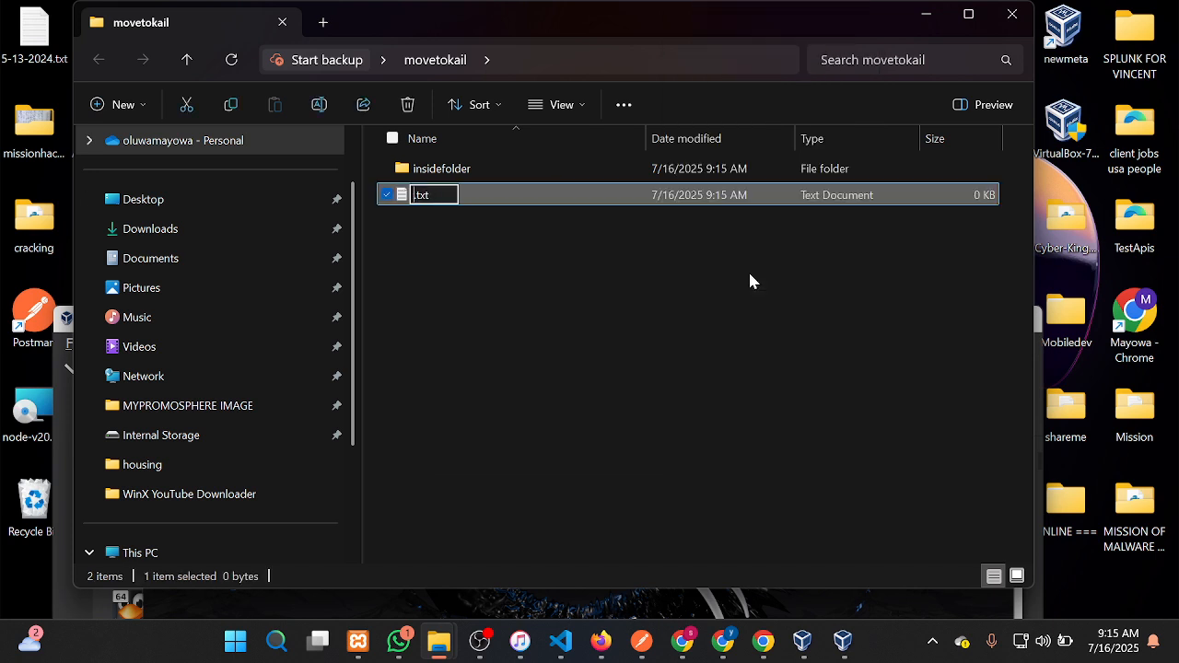
text(tchme)
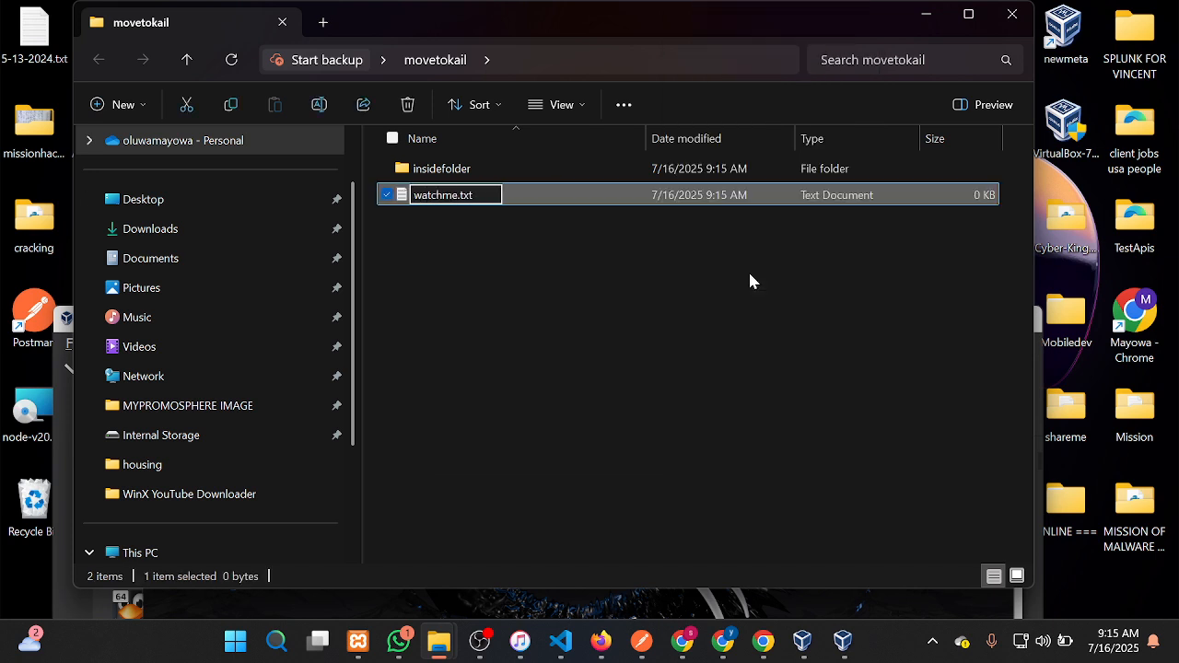
key(Return)
click(914, 25)
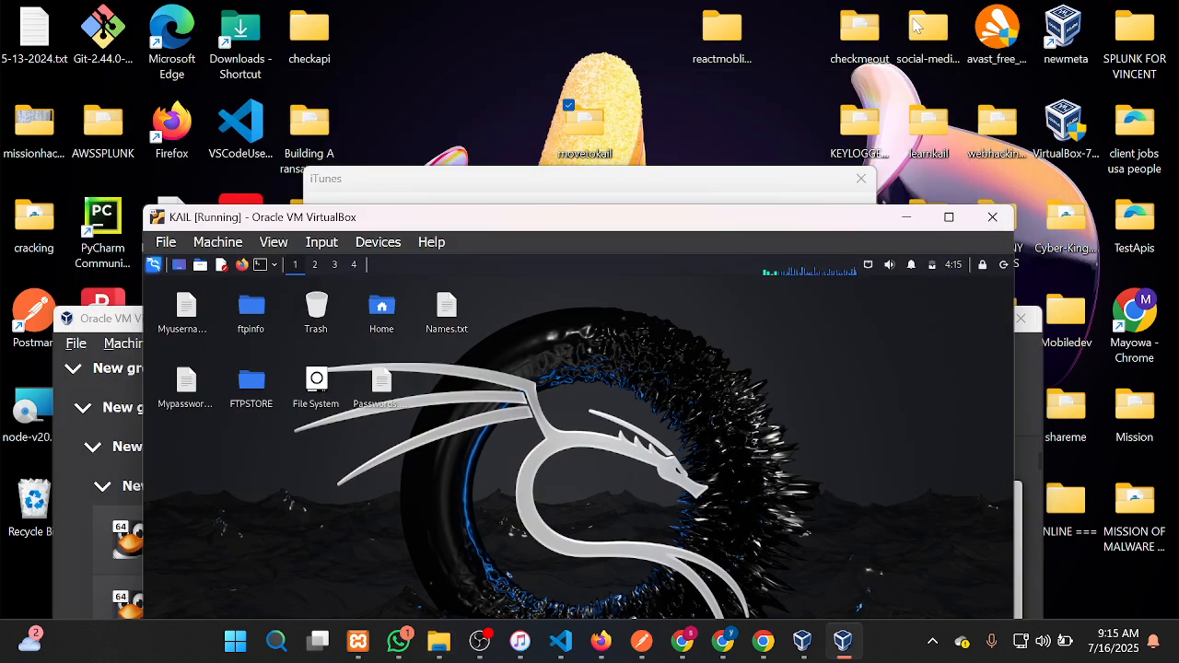
- Move the KAIL machine window back up and bring the VirtualBox Manager fully into view in front of it
click(575, 138)
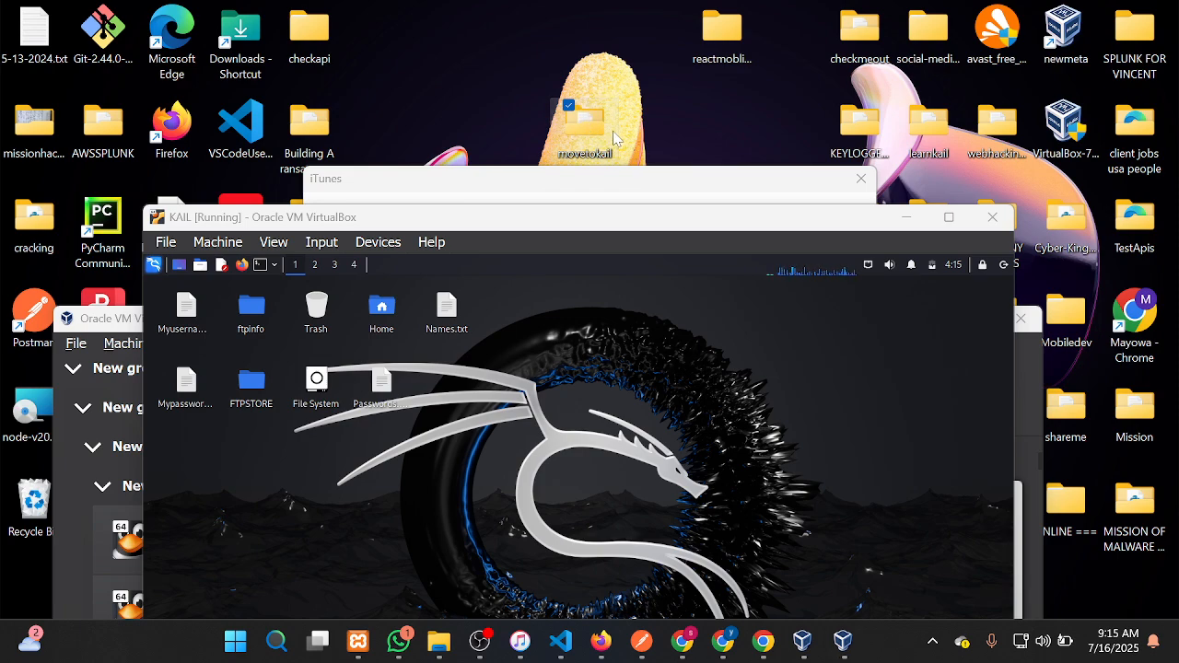
drag(678, 219, 726, 77)
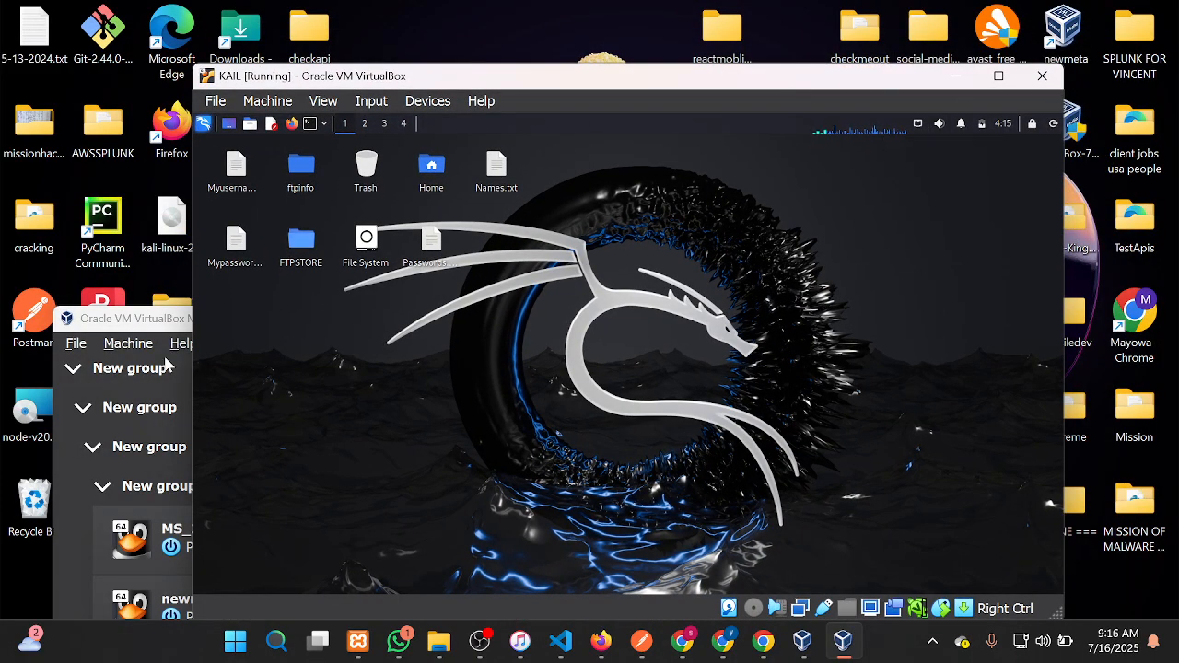
click(166, 320)
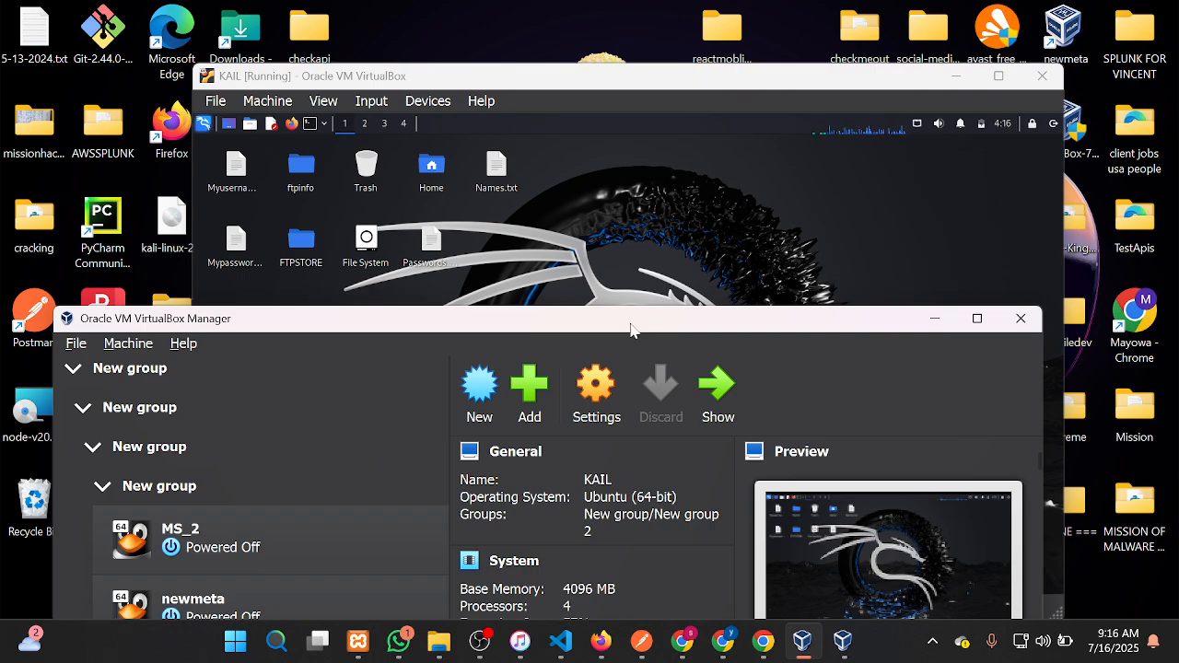
drag(639, 313, 632, 71)
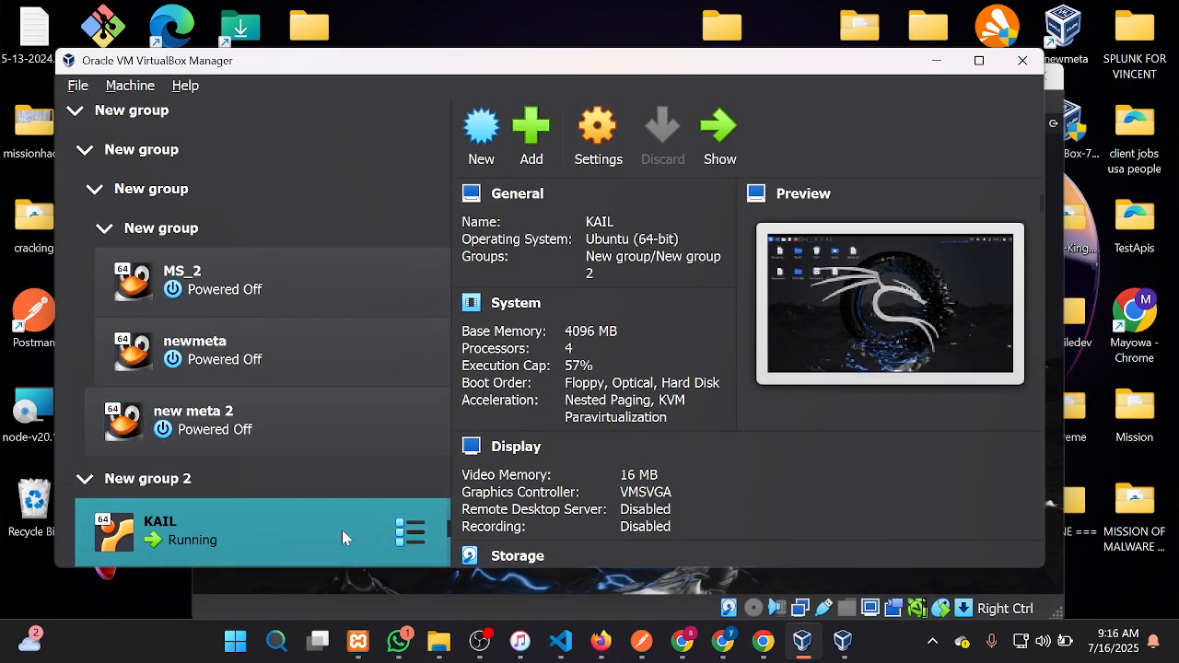
- Open the shared folder settings of the KAIL machine and start adding a share
click(599, 138)
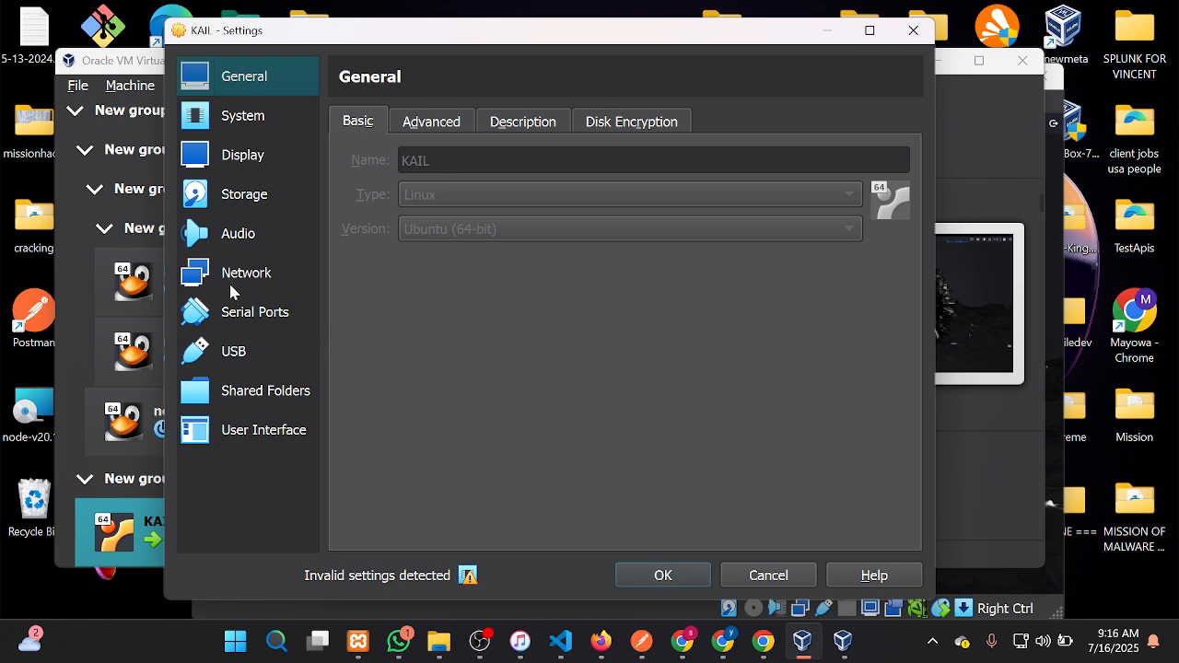
click(267, 392)
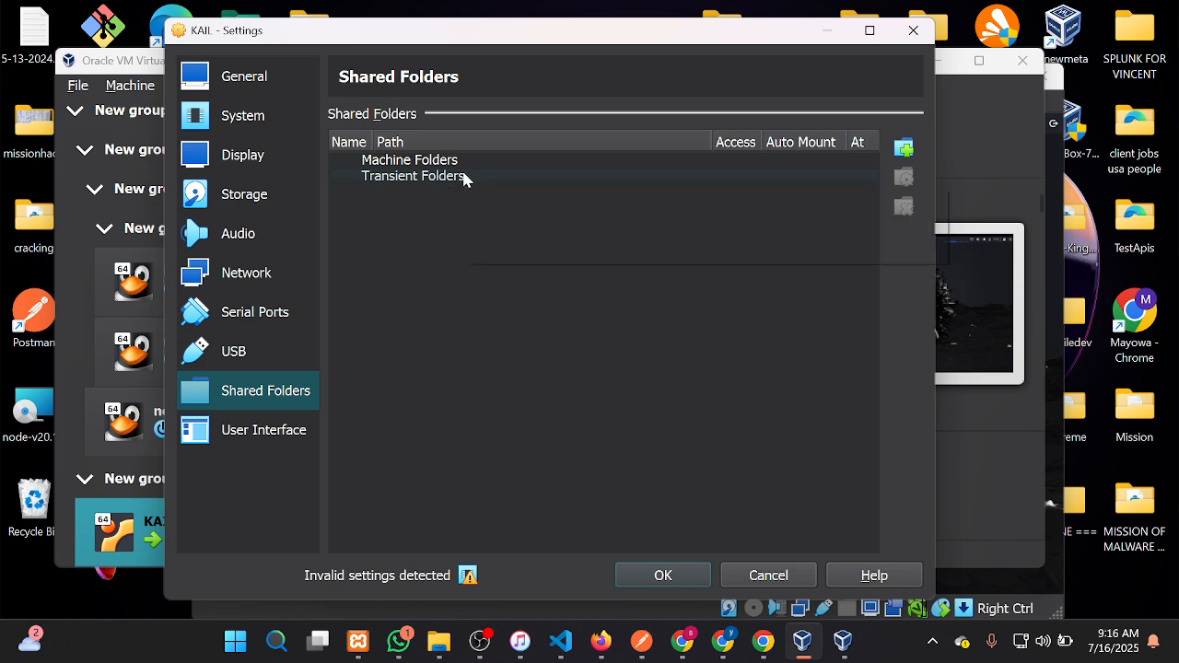
click(904, 148)
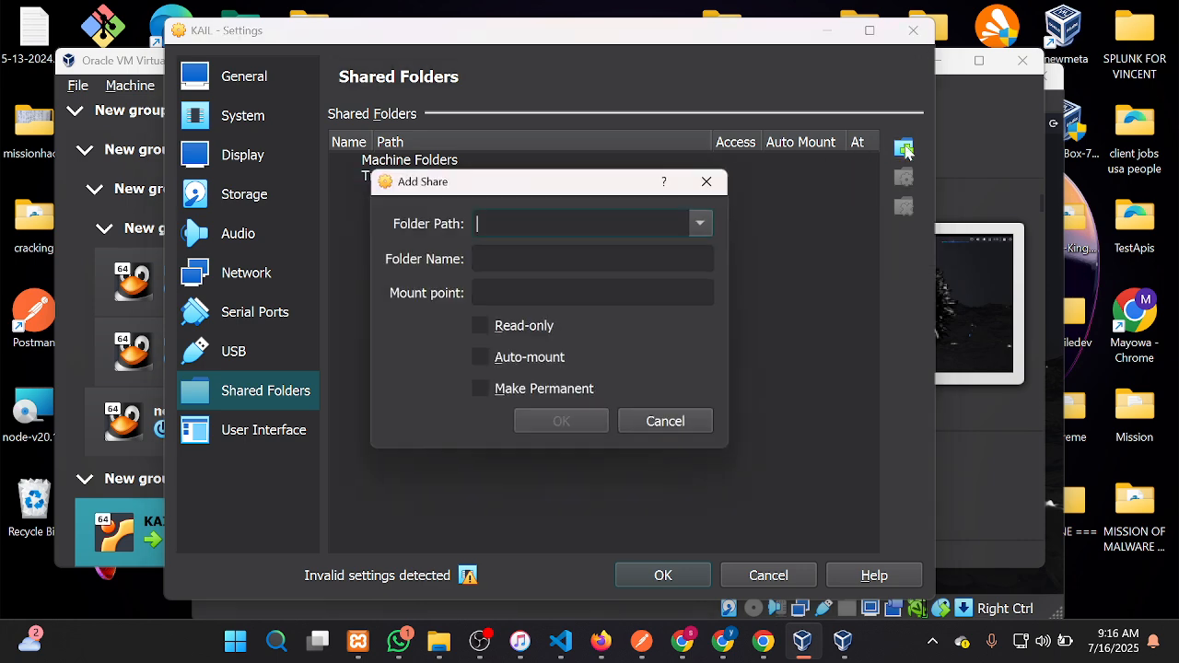
- Choose the Desktop folder movetokail as the share's folder path, enable auto-mount and add the share
click(707, 224)
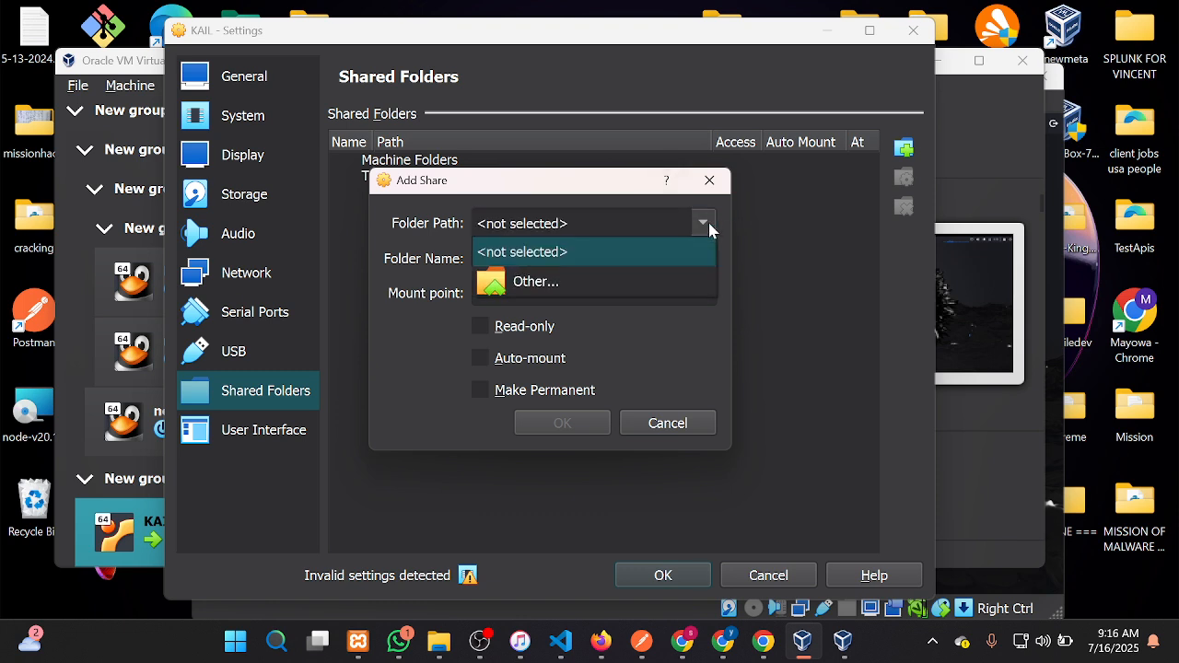
click(608, 282)
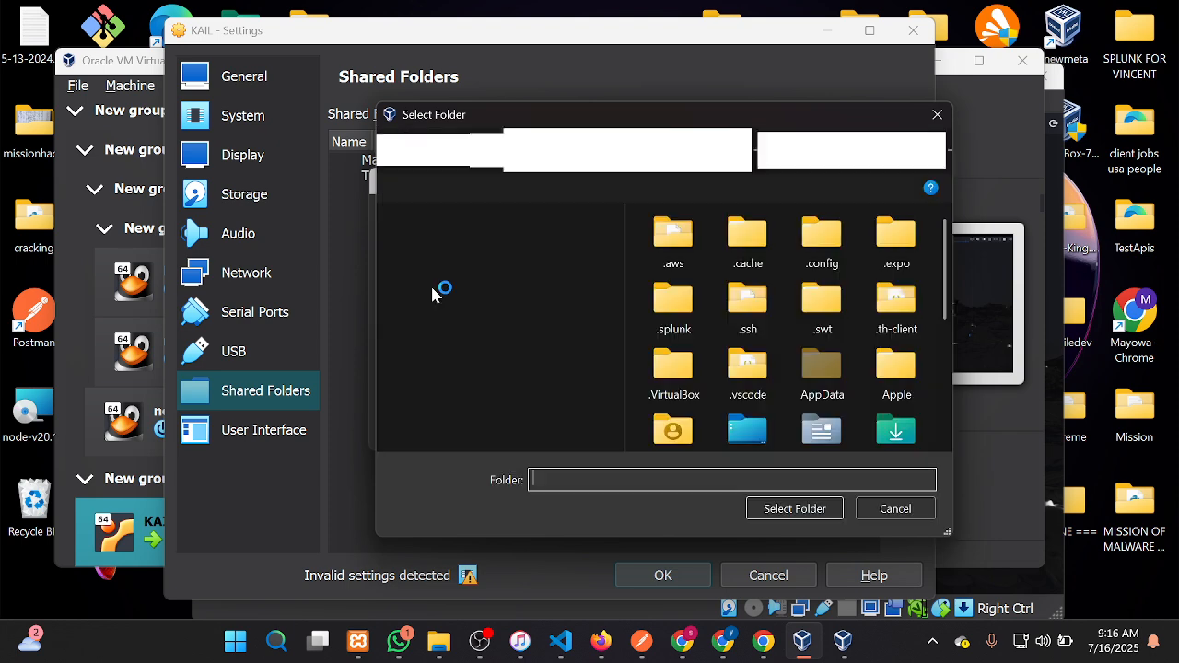
click(497, 280)
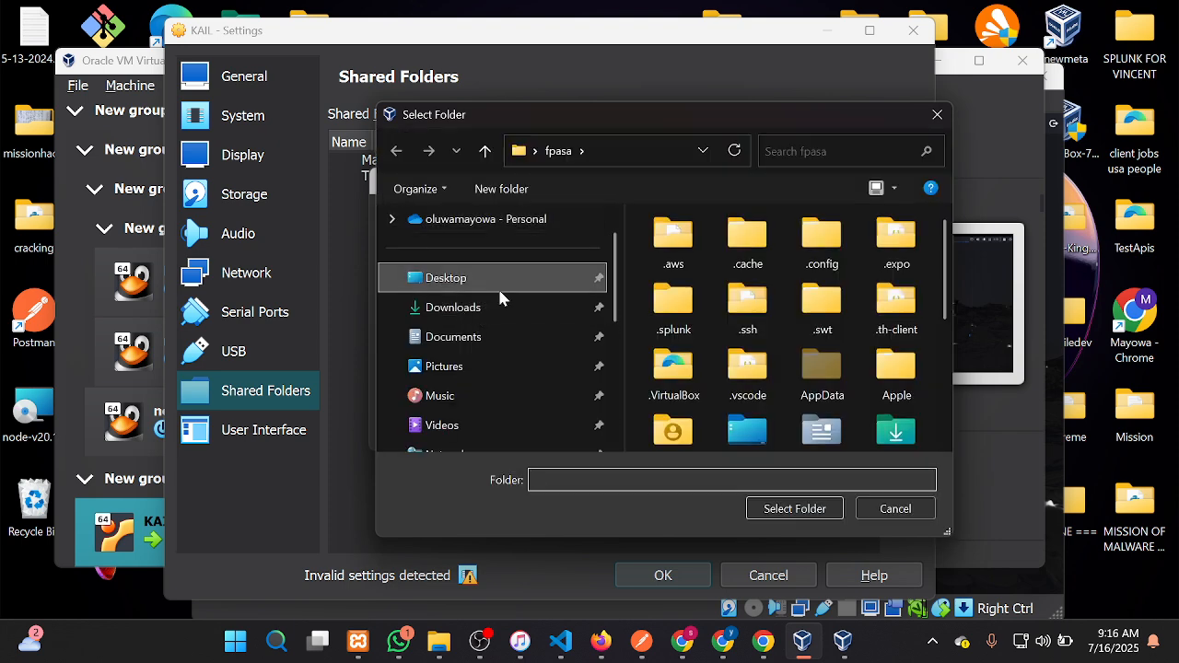
click(626, 478)
key(BackSpace)
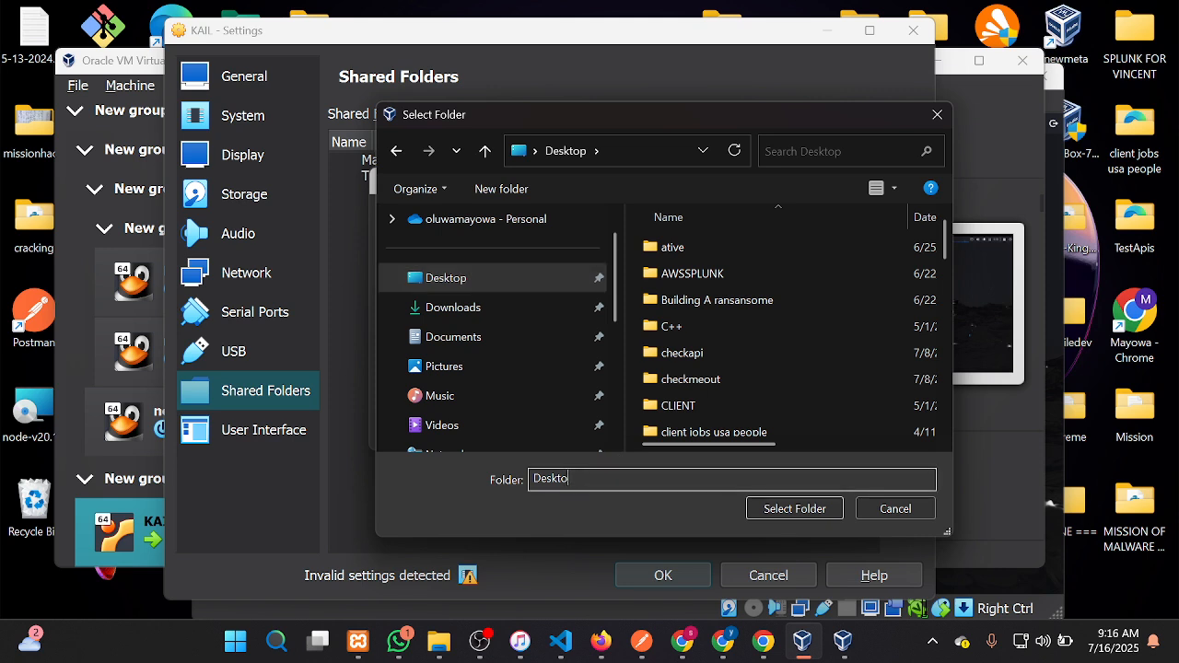
text(mo)
key(Down)
key(Down)
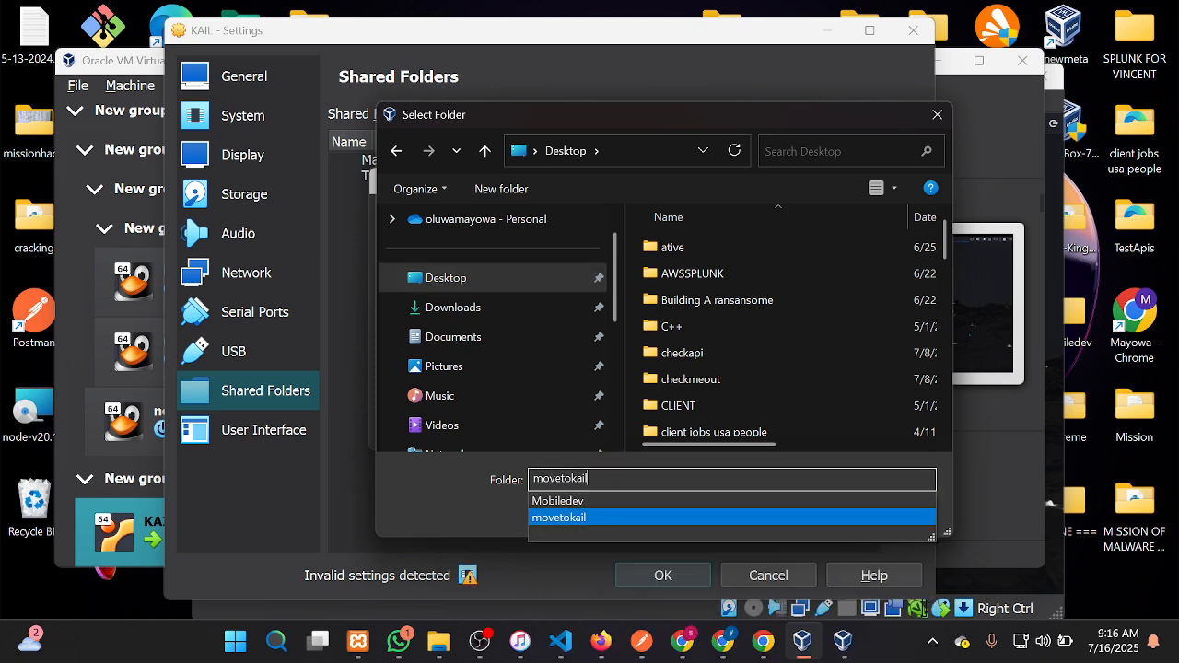
key(Return)
click(781, 508)
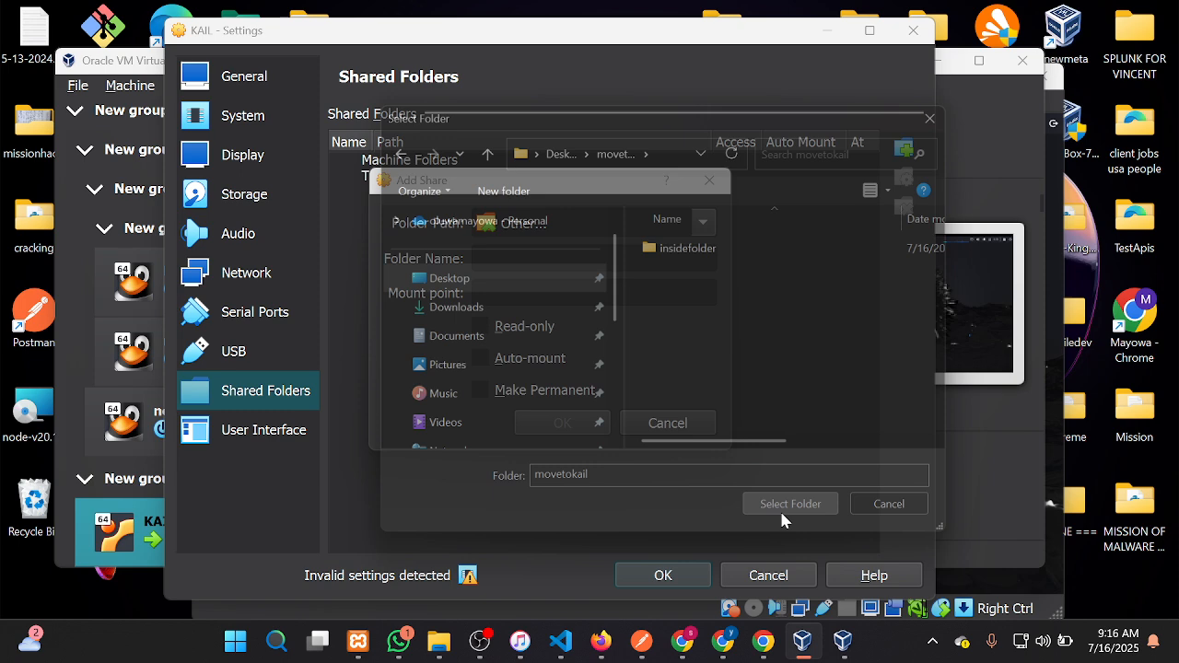
click(489, 363)
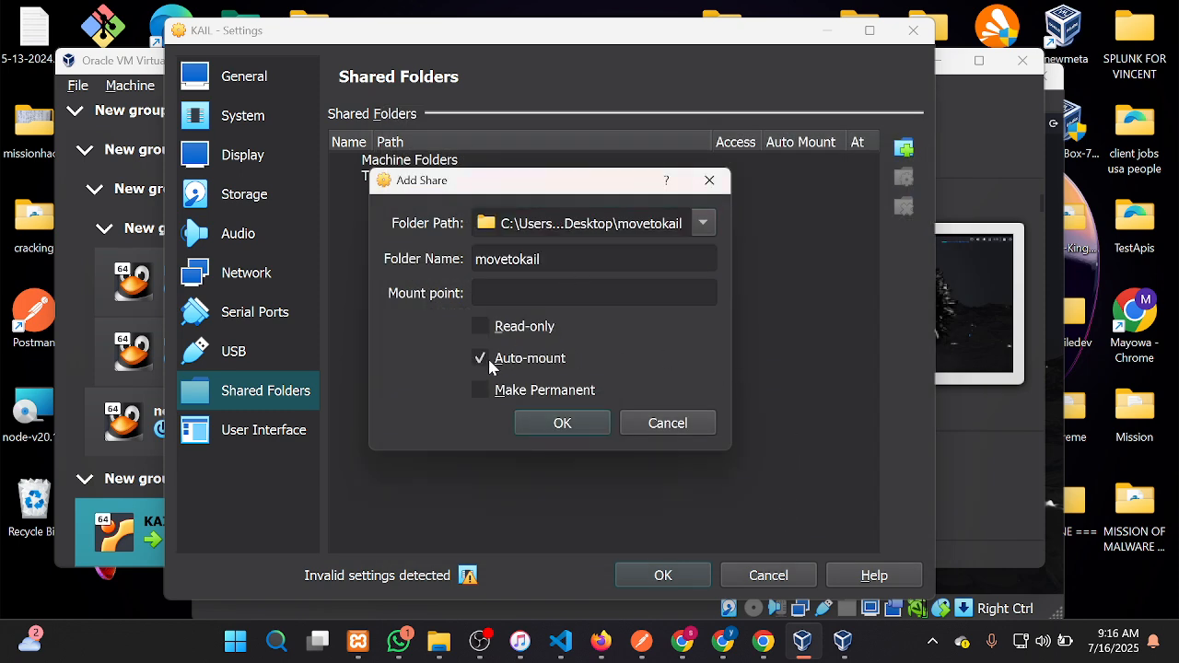
click(535, 425)
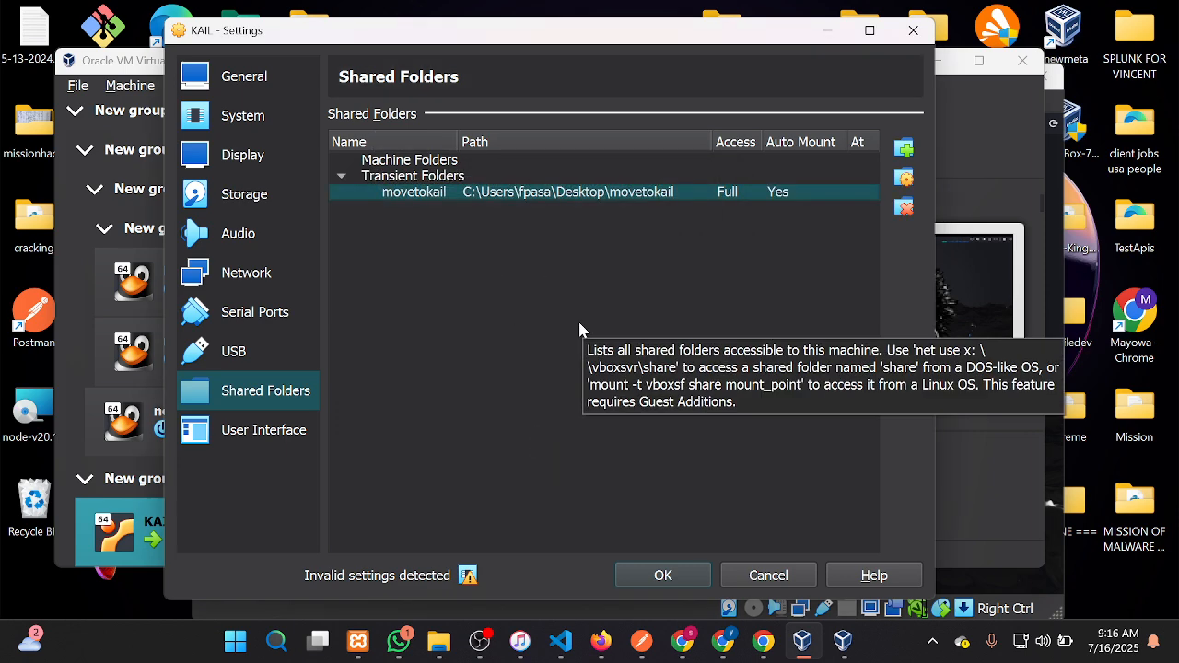
- Save the KAIL machine's shared folder settings and move the VirtualBox Manager aside to work in the running KAIL window
click(667, 575)
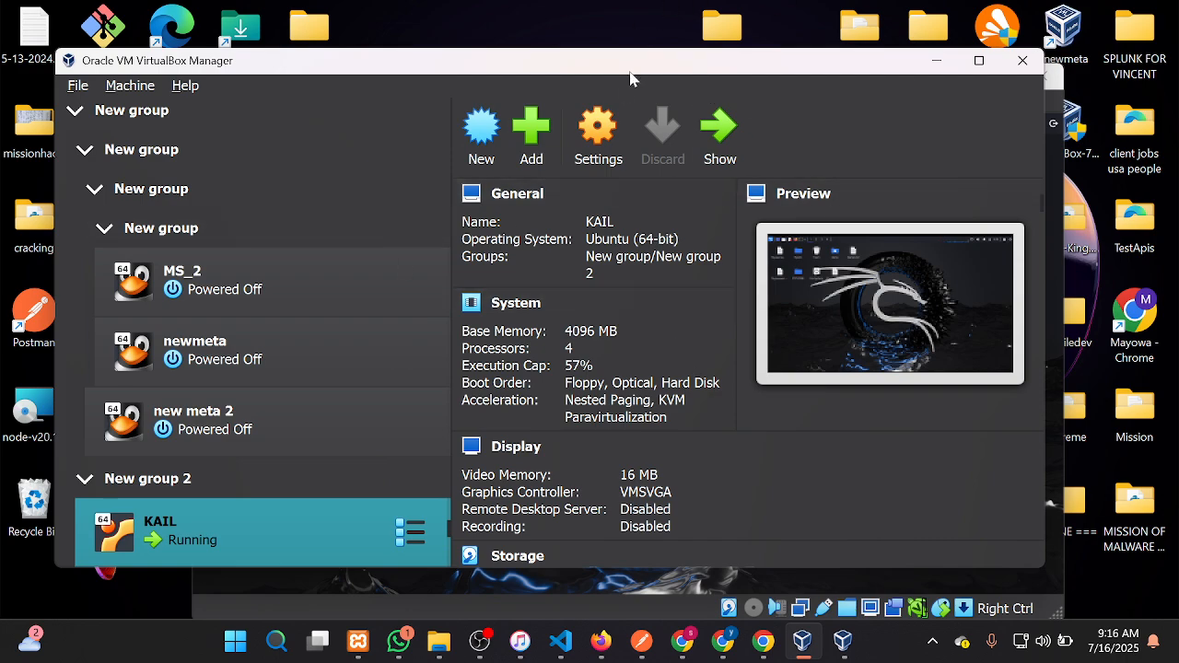
drag(641, 74, 581, 189)
drag(636, 75, 576, 83)
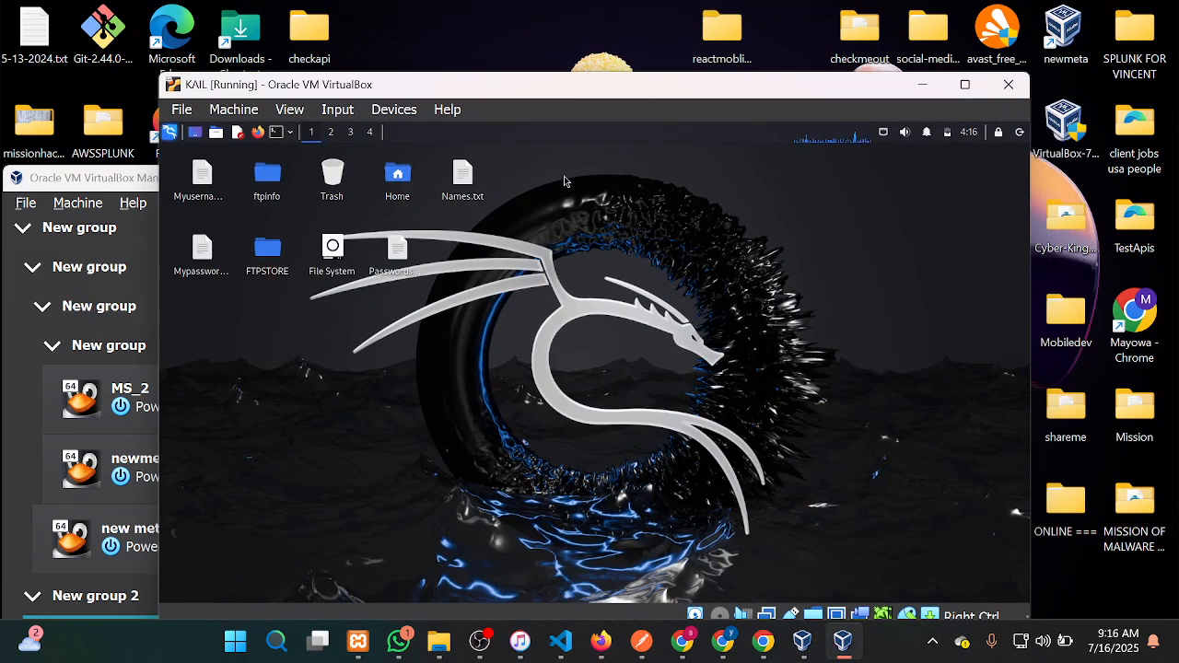
- Open the Home folder in the KAIL machine's file manager and go to the mounted sf_movetokail share
click(195, 133)
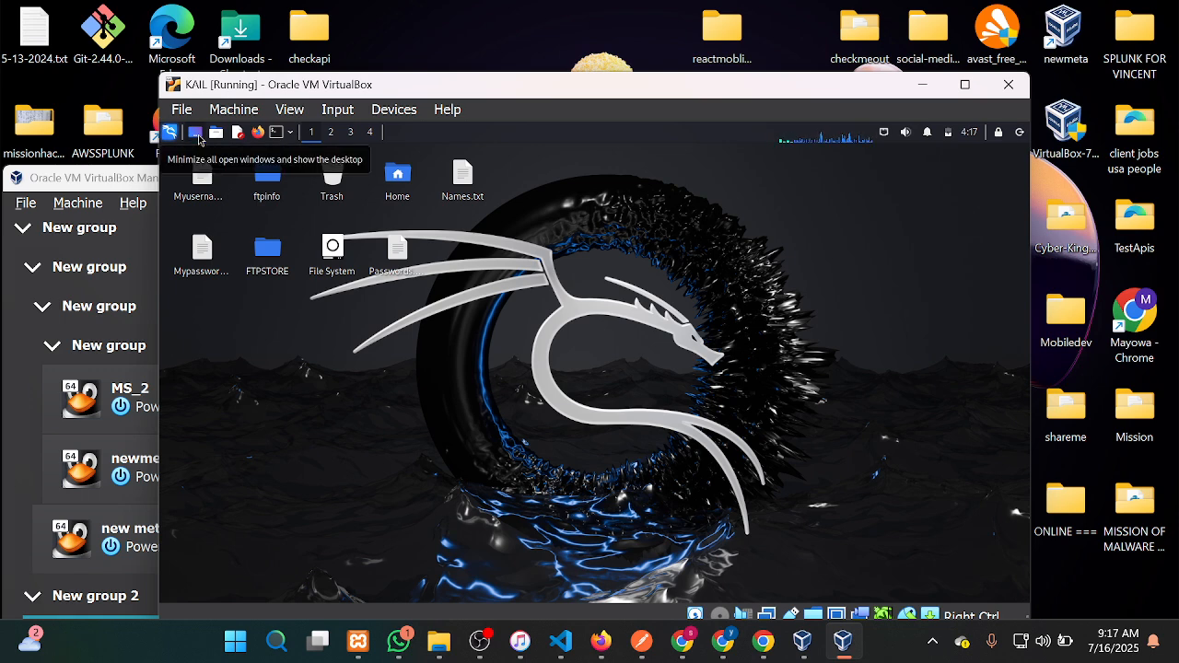
click(395, 188)
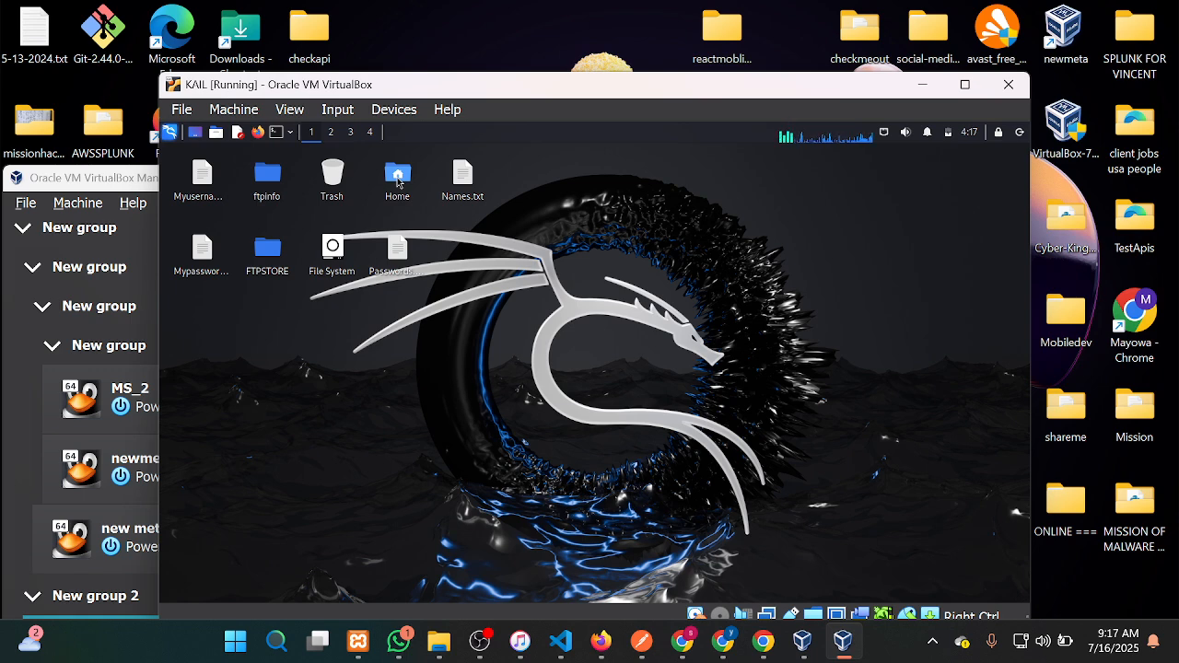
double_click(397, 181)
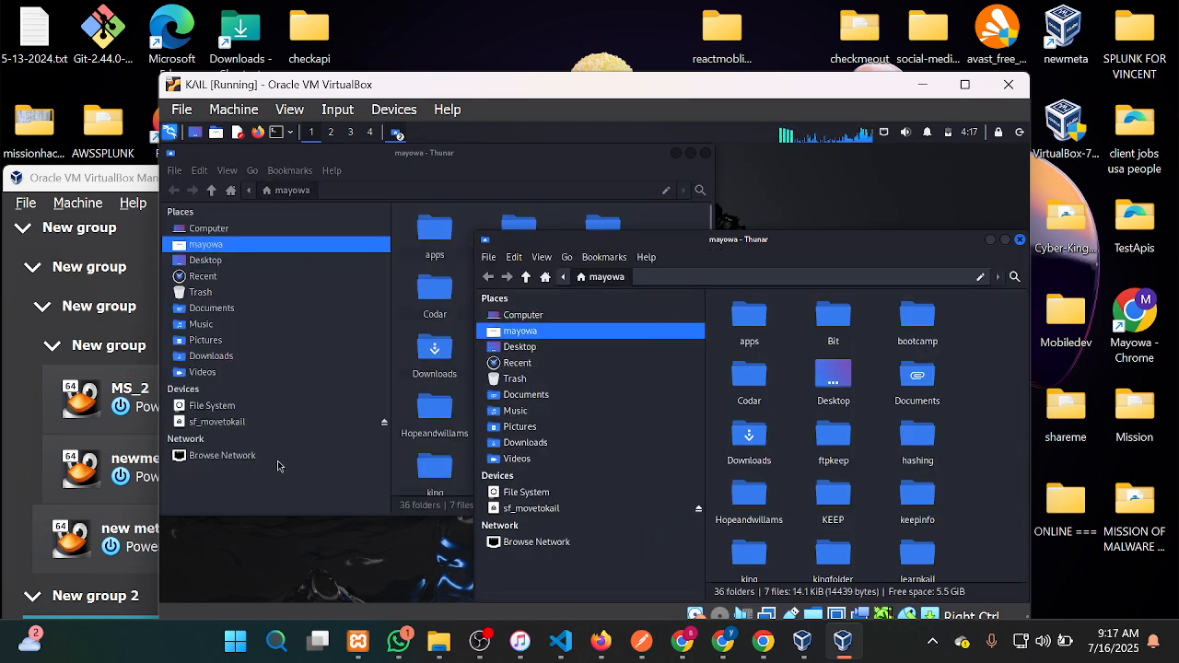
click(280, 486)
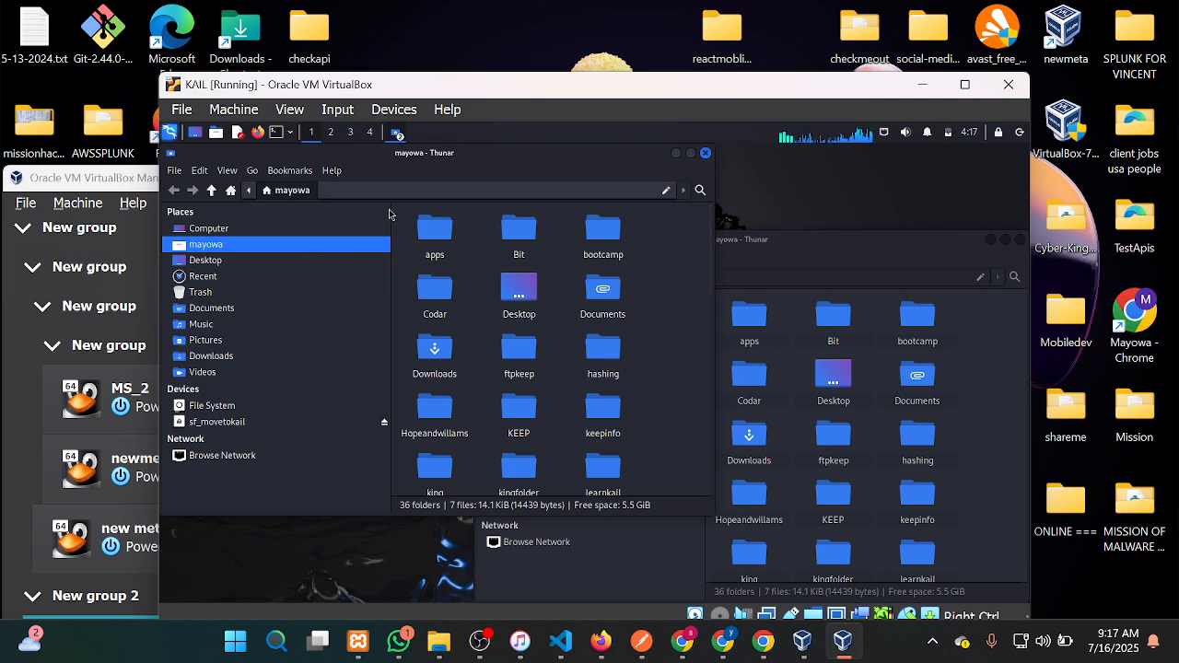
click(241, 428)
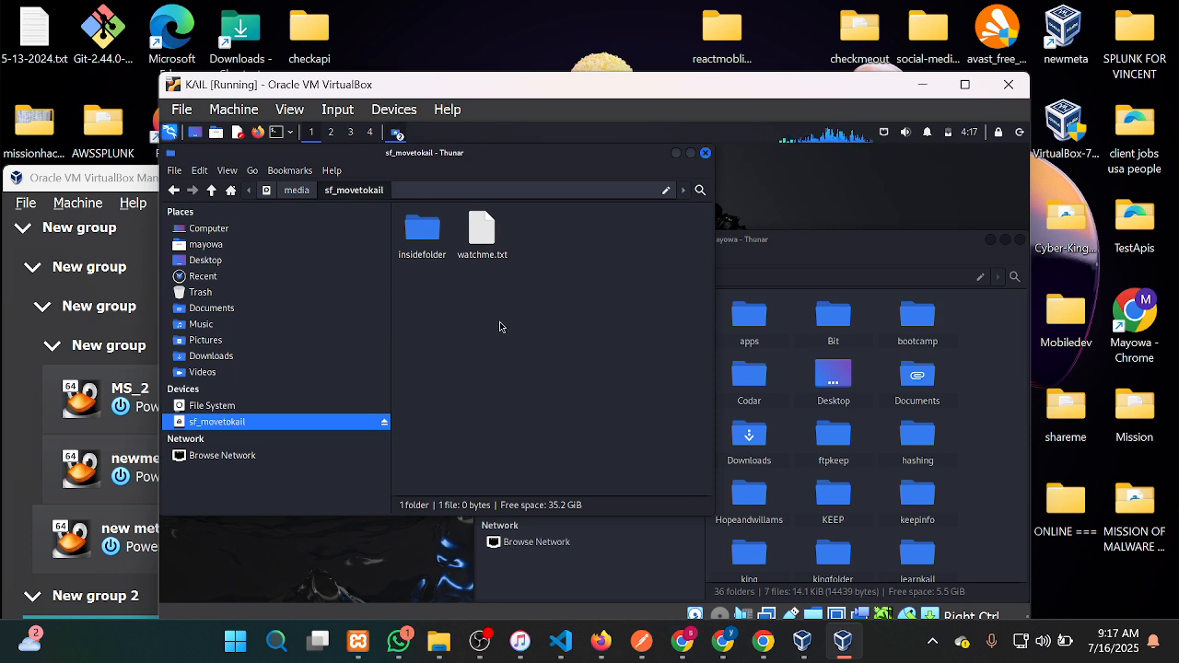
- Open a terminal in the sf_movetokail share, enlarge its text and create a directory named lookup with mkdir
right_click(566, 356)
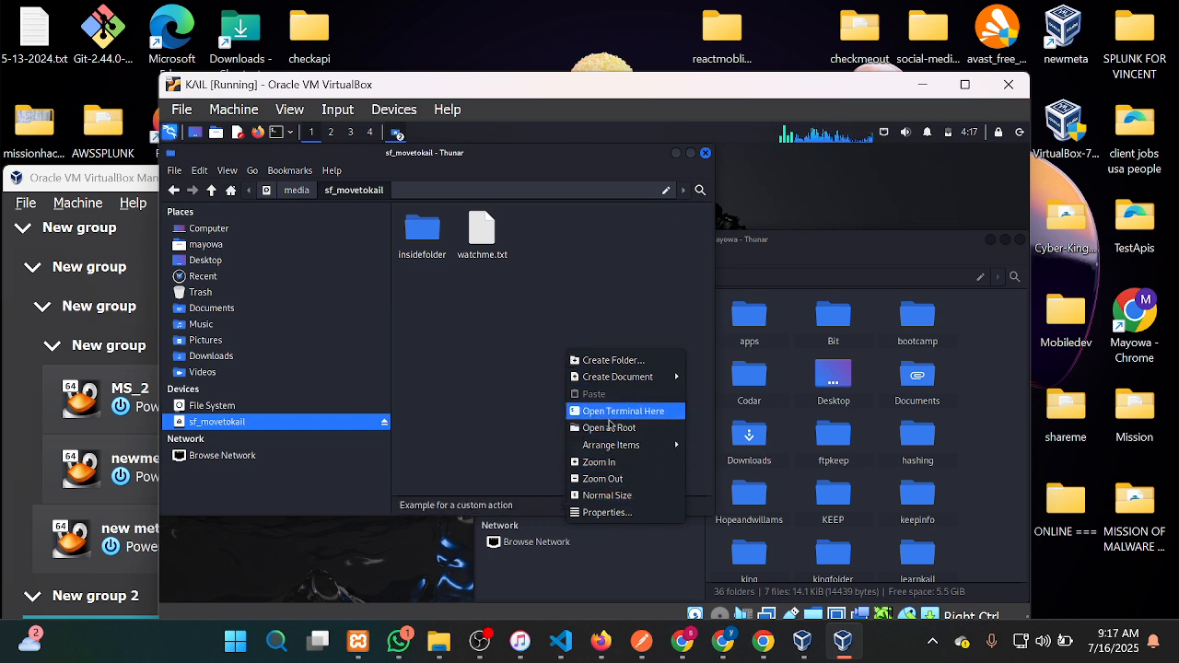
click(638, 418)
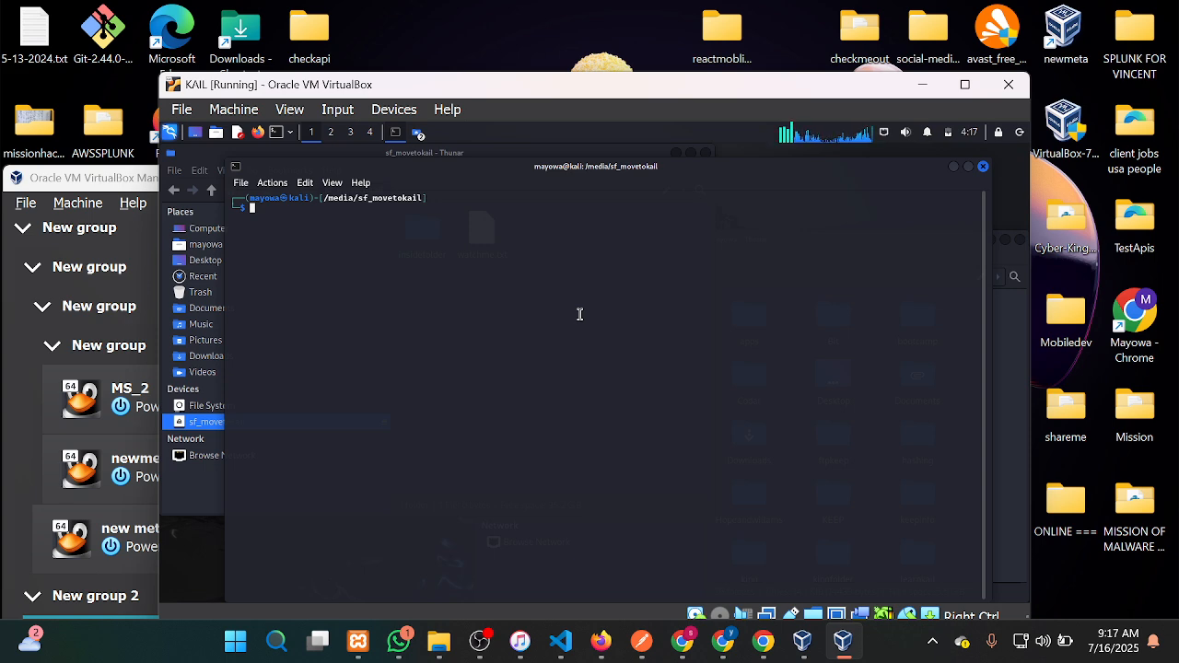
scroll(580, 315, up, 5)
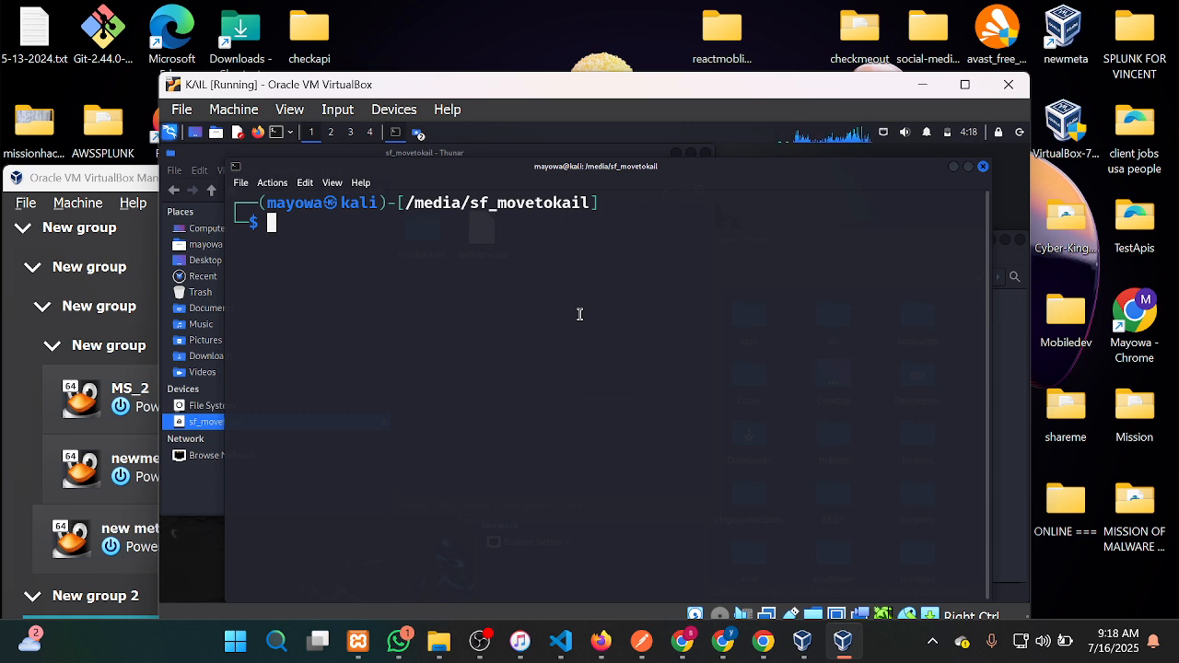
text(mk)
key(Right)
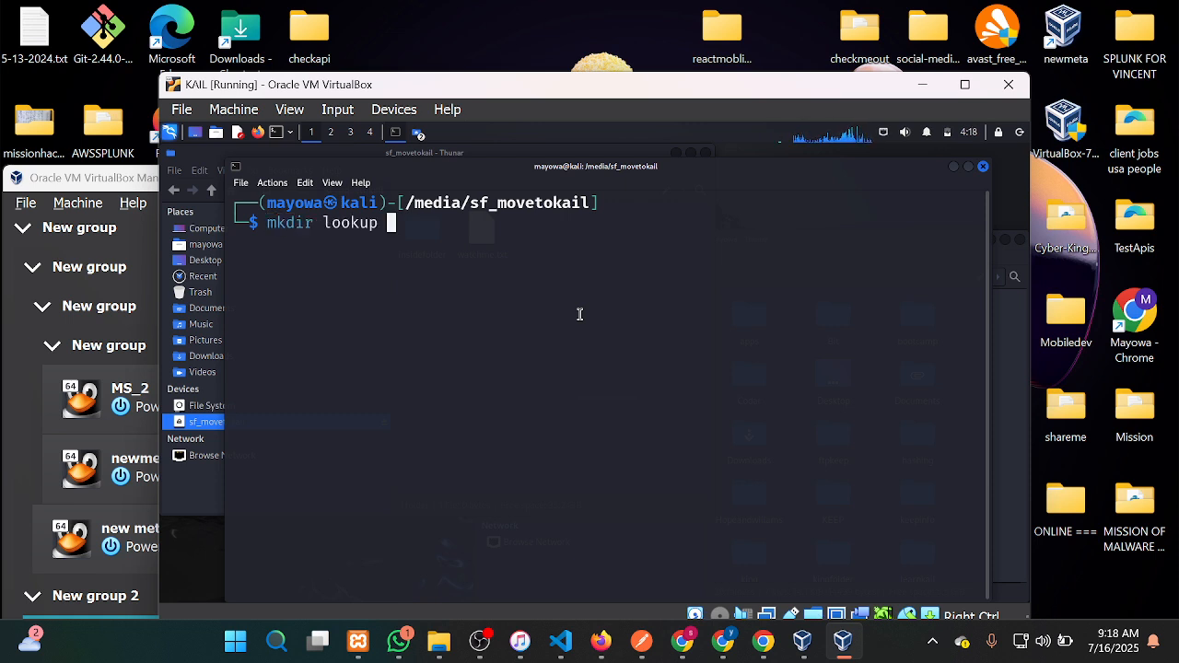
key(Return)
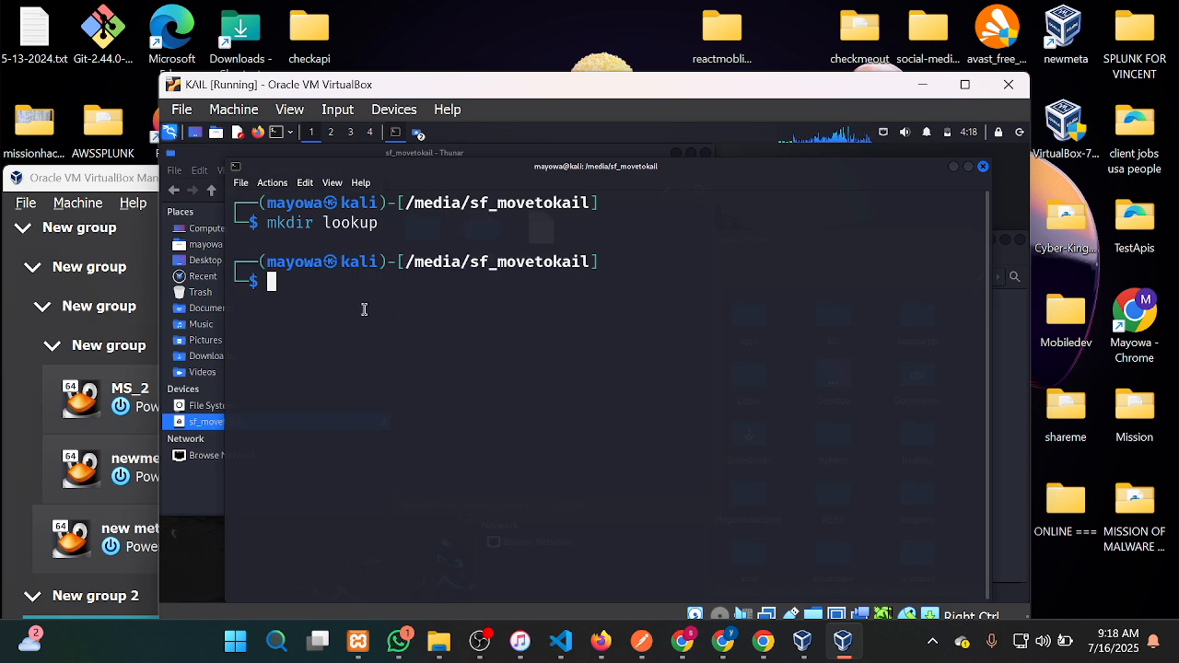
- List the contents of the share in the terminal with ls and highlight the lookup entry
text(ls)
key(Return)
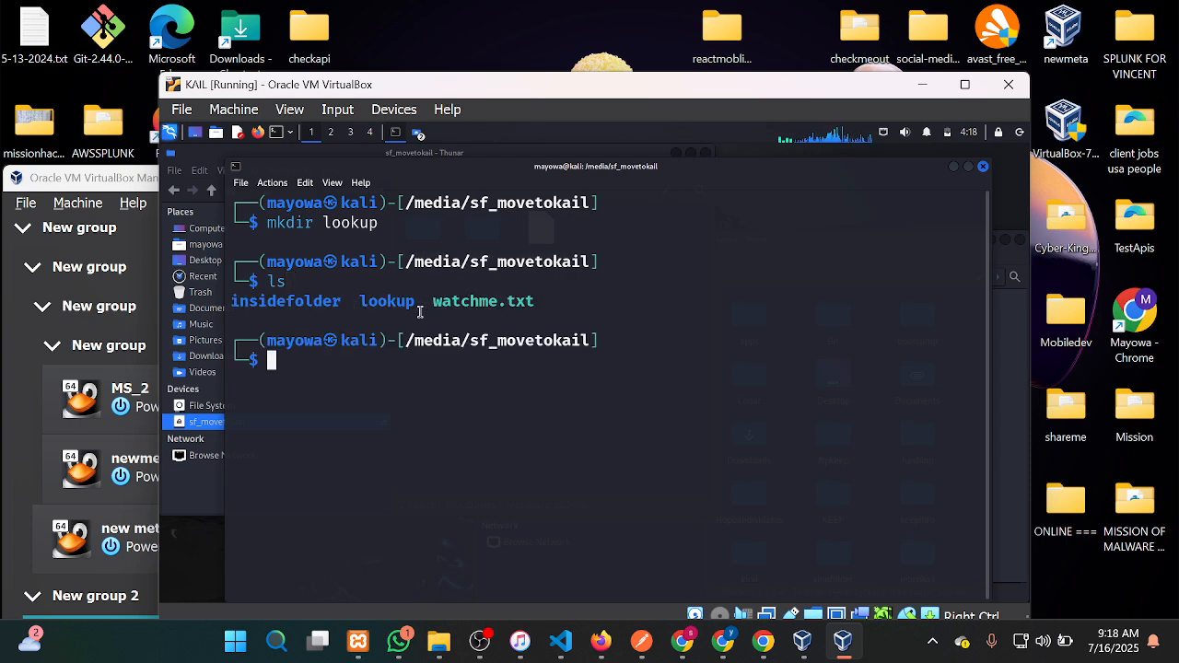
drag(360, 304, 482, 291)
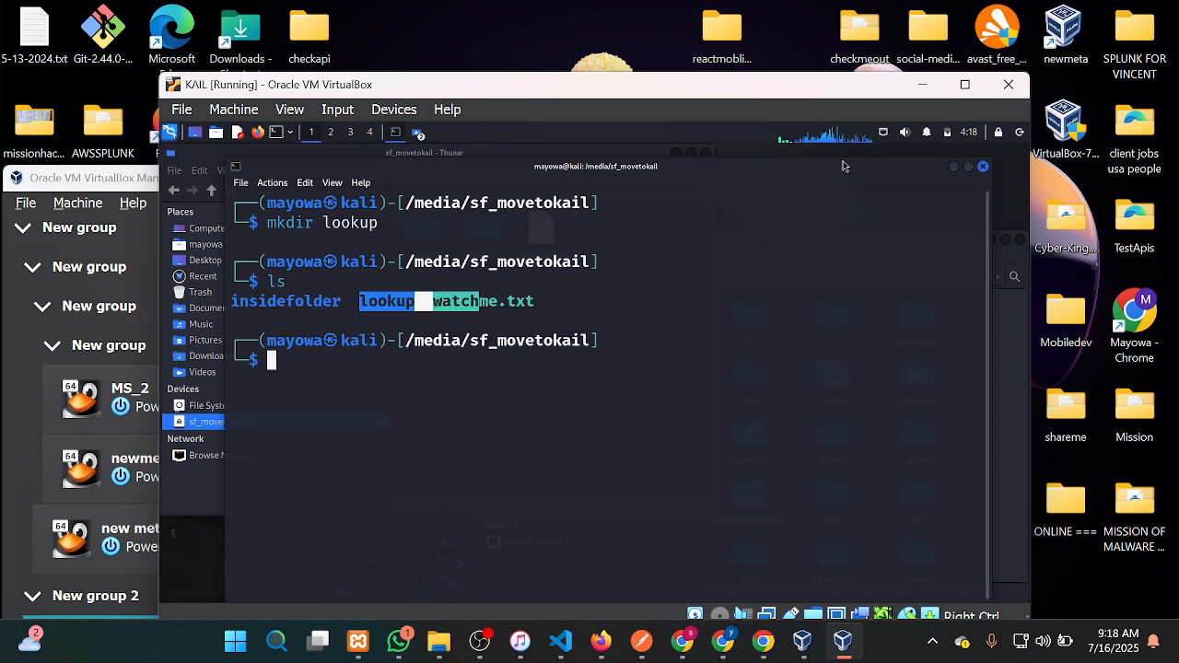
- Minimize the KAIL machine, check the movetokail folder on the Windows desktop for the lookup directory, and minimize the folder window
click(922, 84)
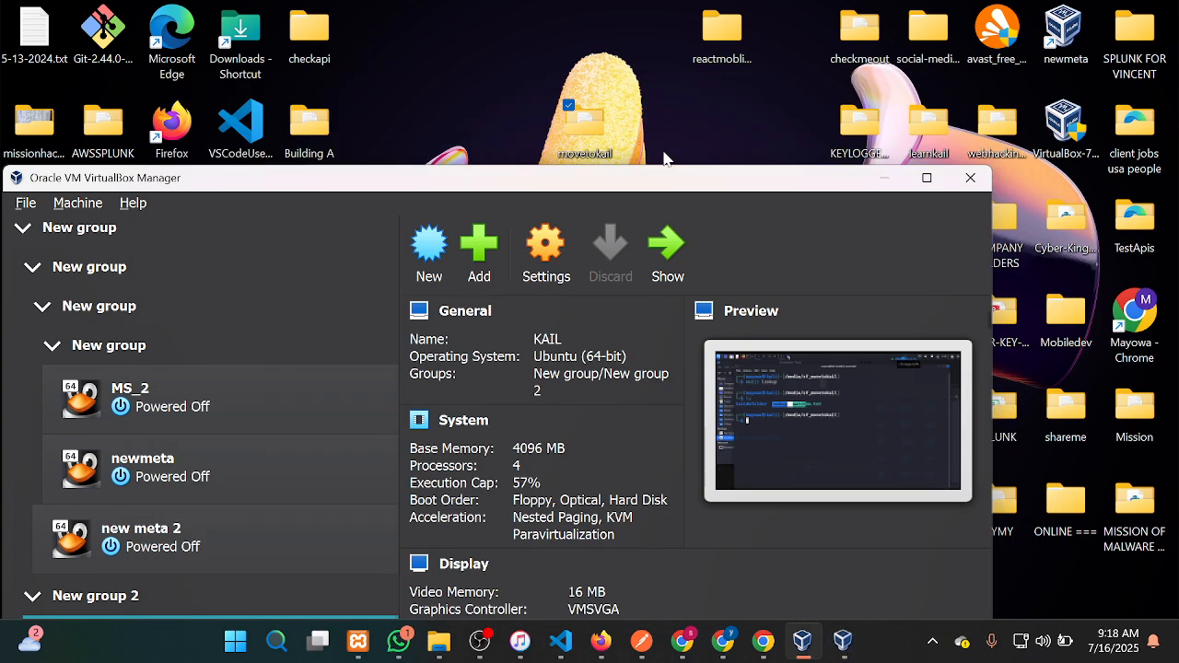
double_click(583, 124)
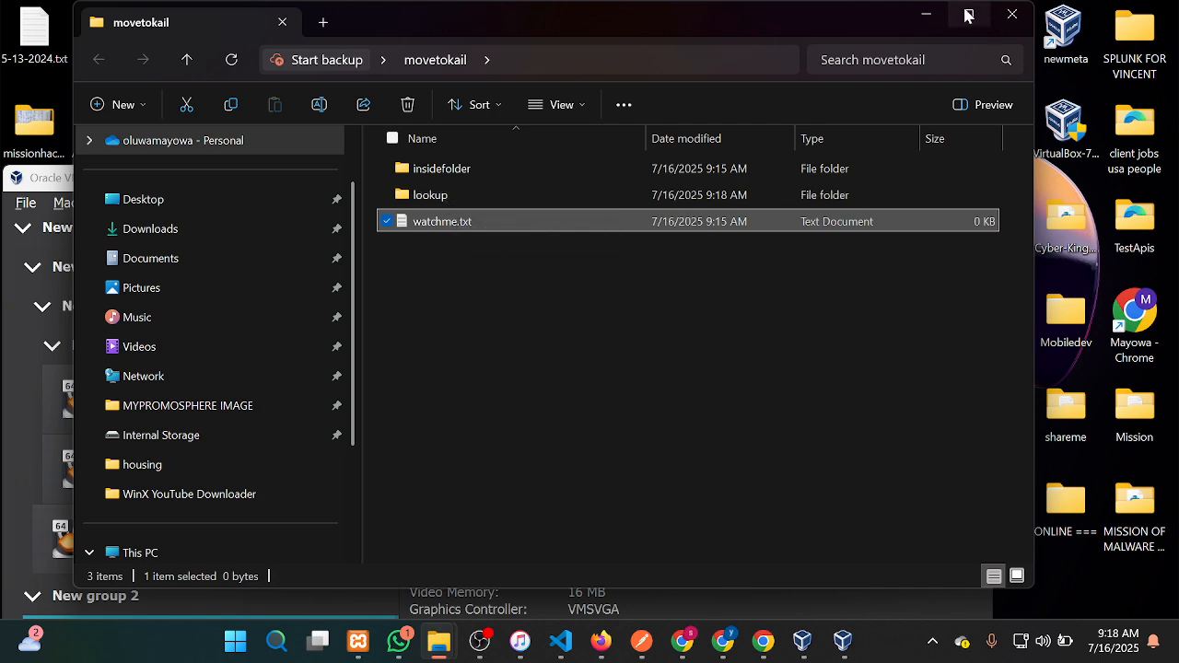
click(925, 14)
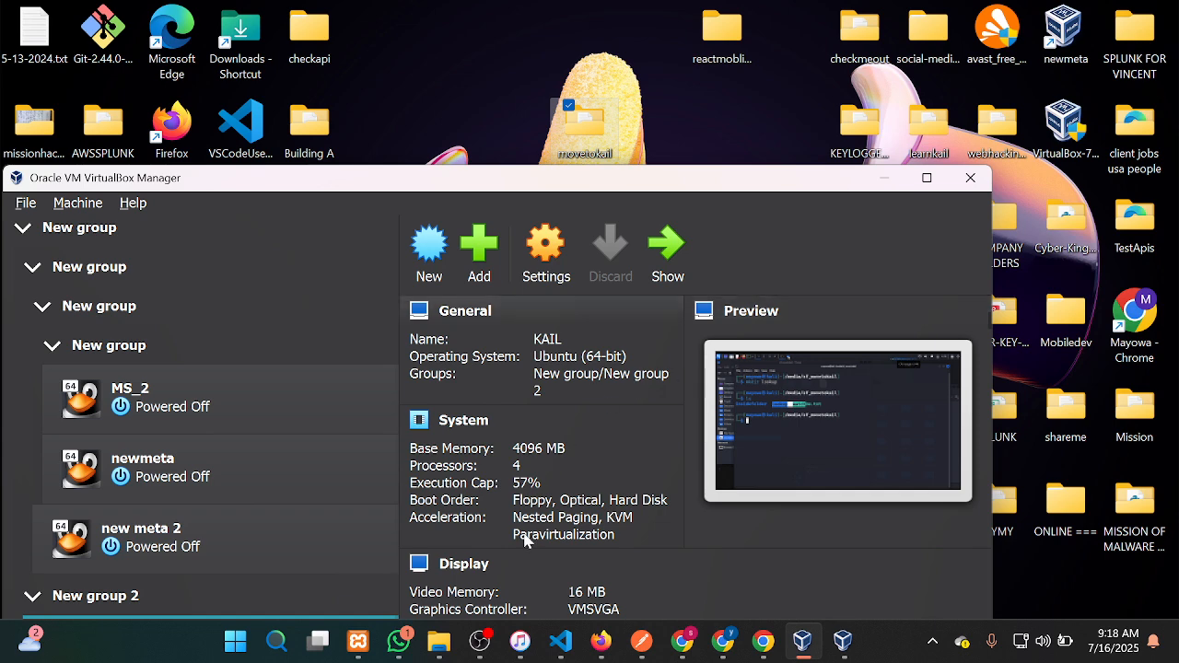
click(484, 648)
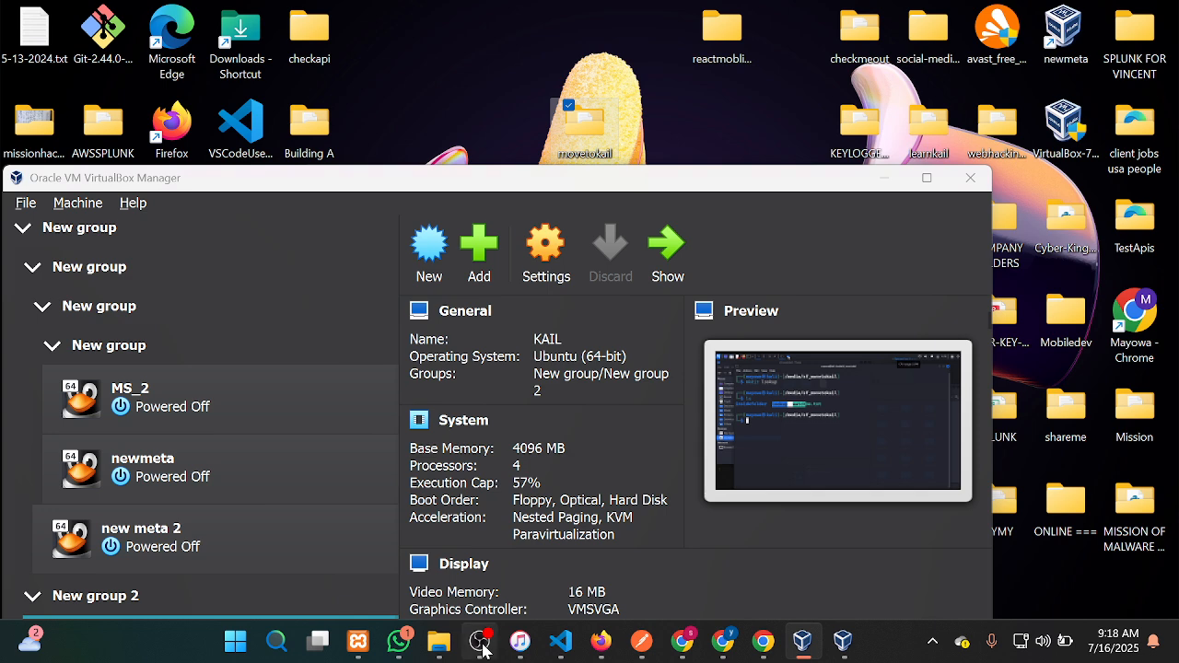